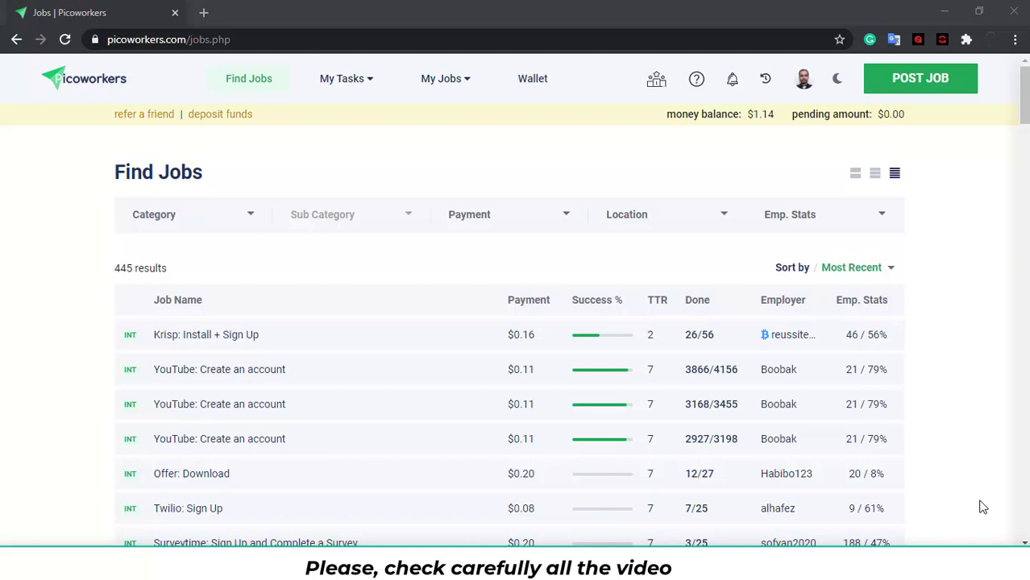
Start a new job posting and keep International as the target zone.
left_click(931, 86)
scroll(563, 160, "down", 5)
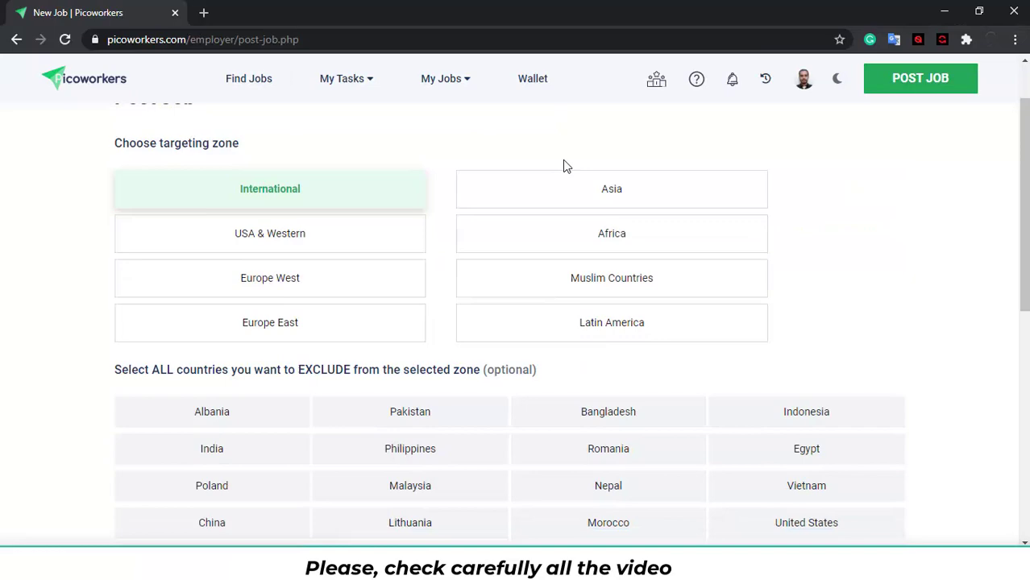
scroll(563, 160, "down", 3)
scroll(563, 159, "up", 7)
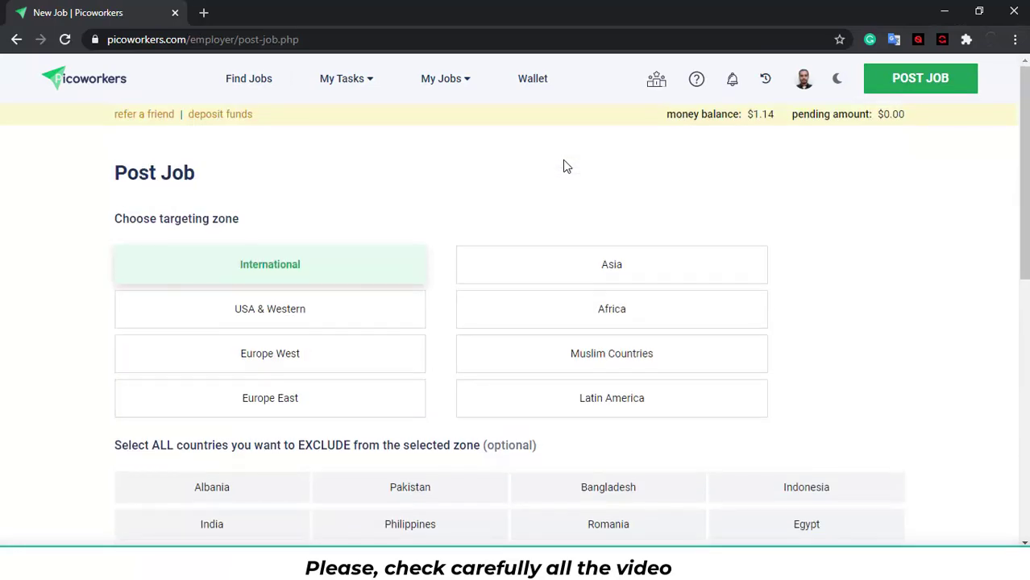
scroll(563, 159, "down", 1)
scroll(412, 140, "up", 2)
scroll(419, 168, "down", 1)
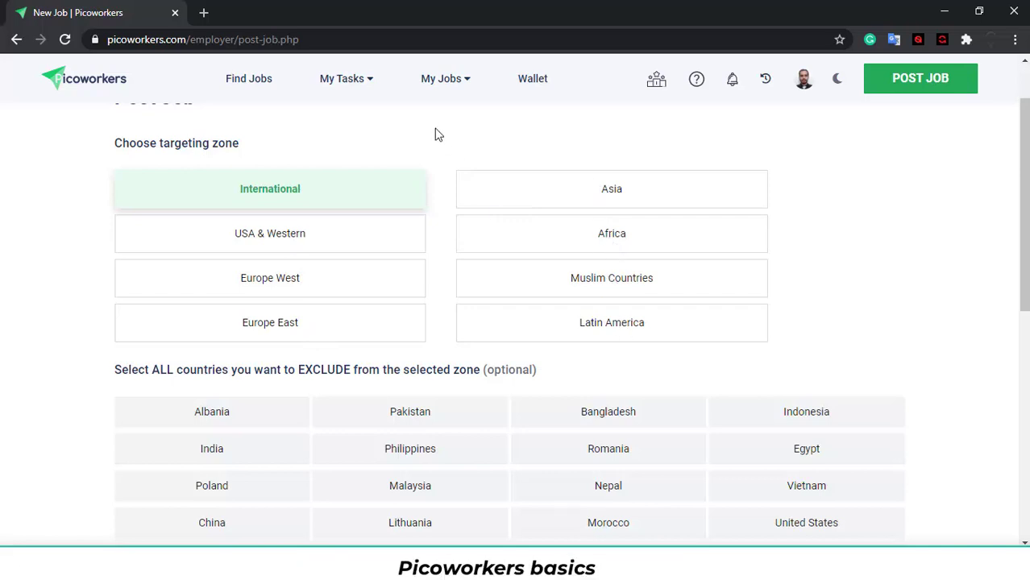
scroll(390, 113, "down", 1)
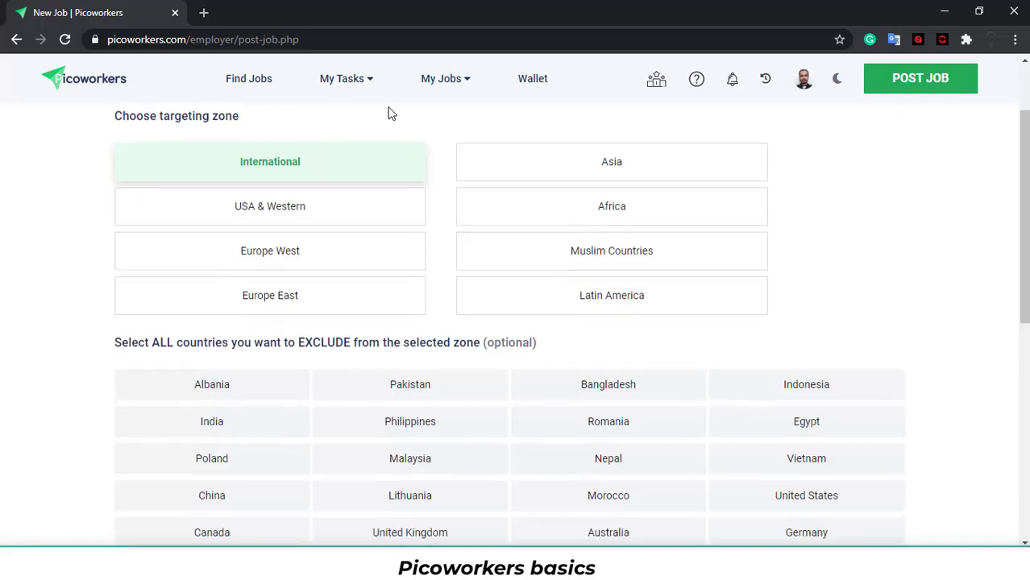
scroll(179, 159, "down", 3)
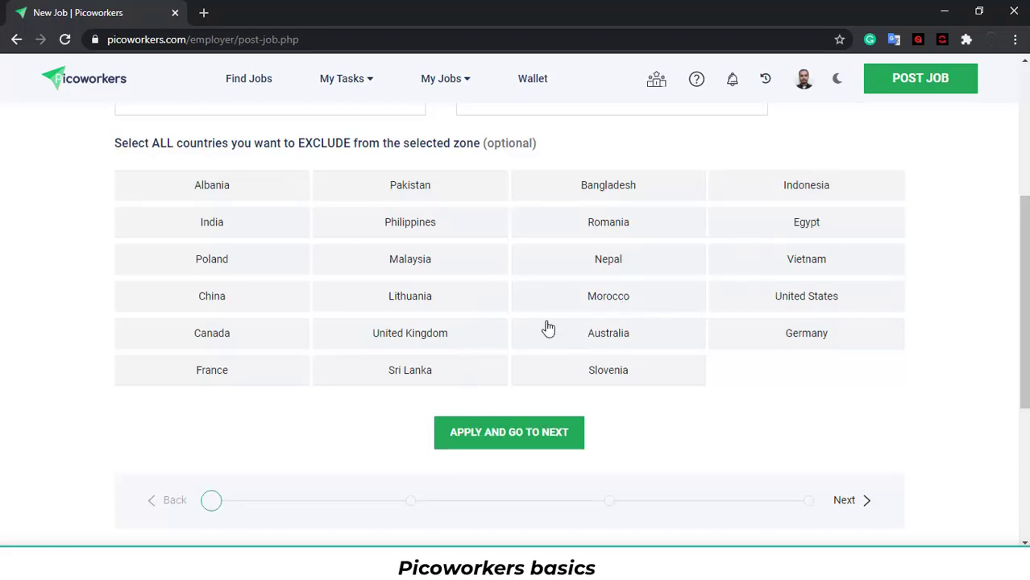
Exclude the Philippines from the International zone and apply the zone choice.
left_click(324, 230)
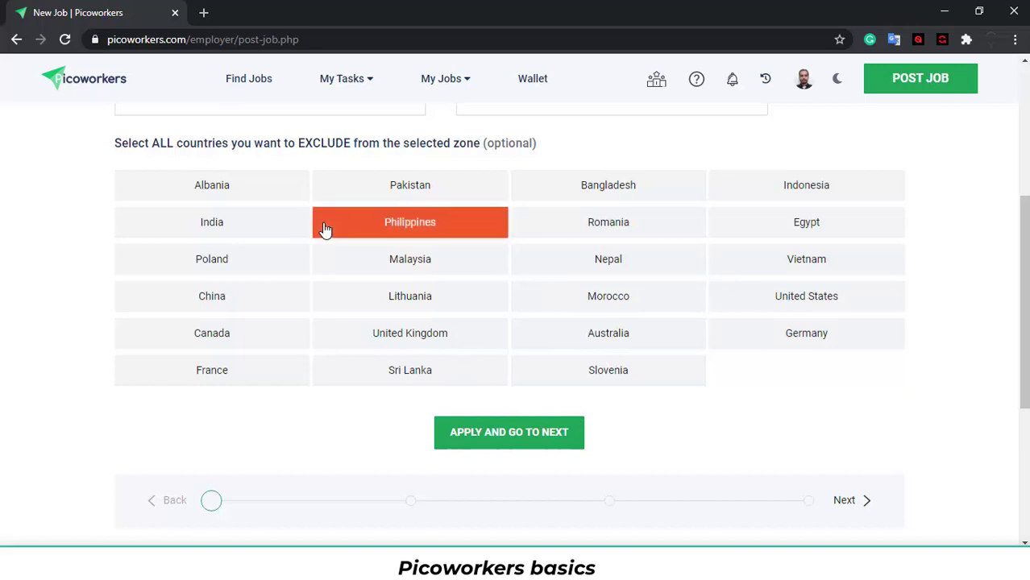
scroll(635, 282, "down", 1)
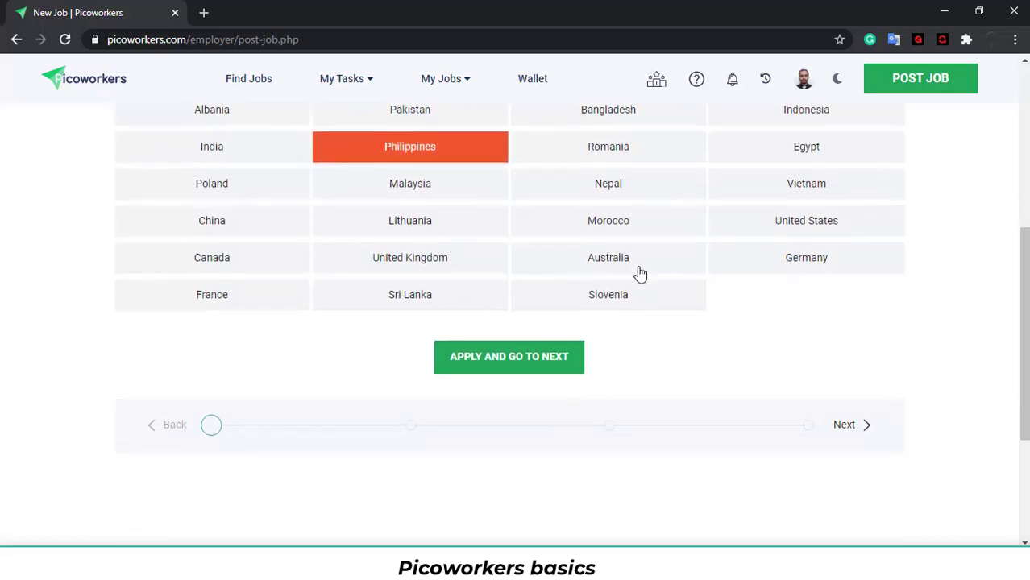
scroll(624, 286, "down", 1)
scroll(612, 295, "up", 2)
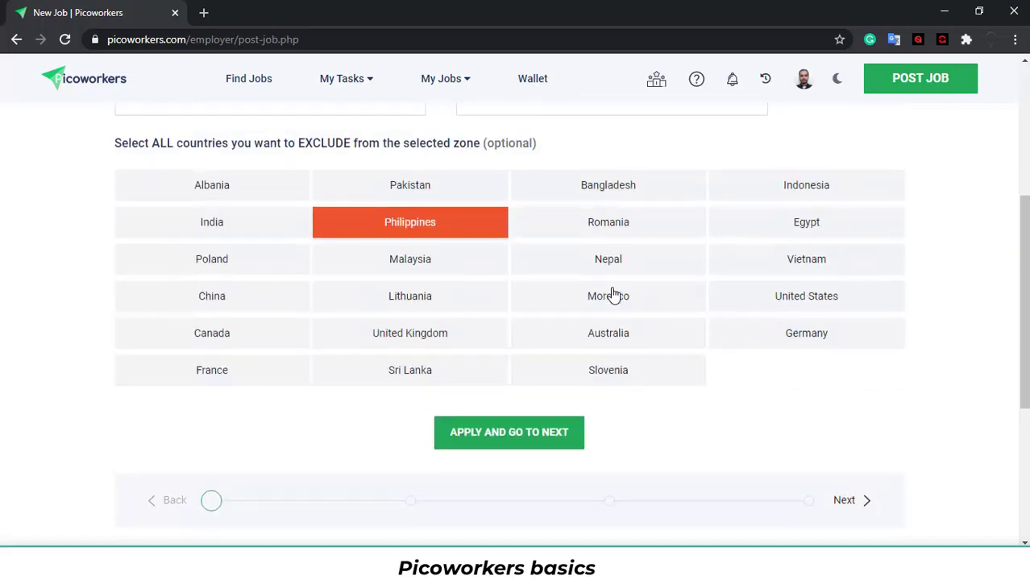
scroll(609, 295, "down", 1)
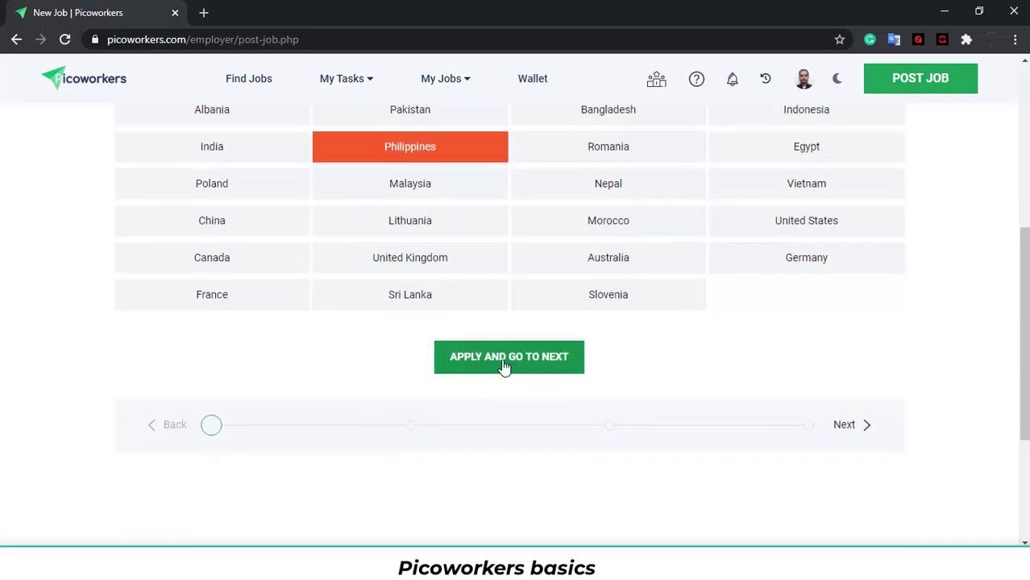
left_click(505, 364)
Choose Instagram as the job category, keeping Follow as the subcategory.
scroll(614, 205, "down", 2)
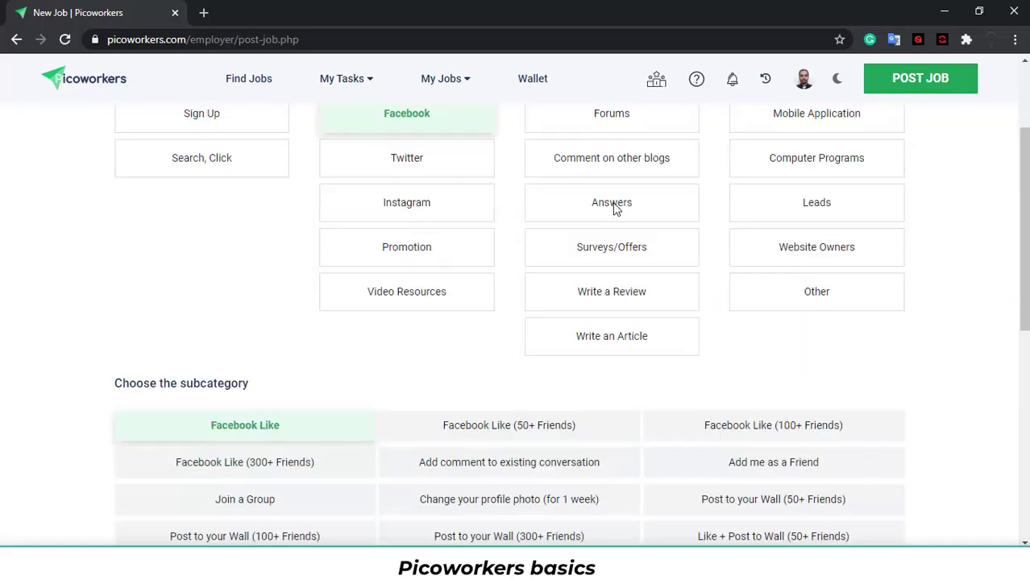
scroll(614, 208, "up", 1)
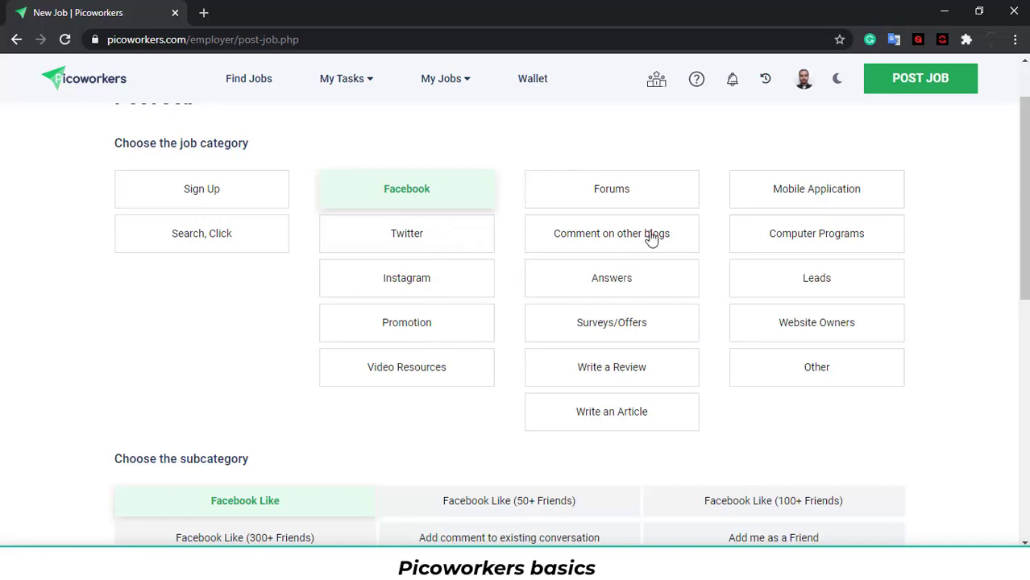
left_click(402, 282)
scroll(396, 145, "down", 4)
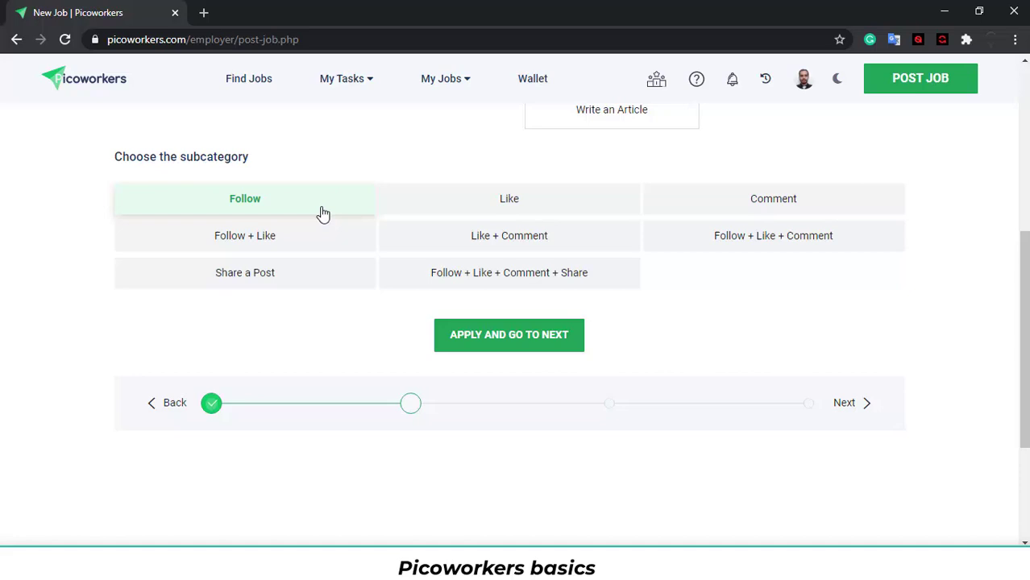
scroll(483, 234, "up", 4)
scroll(471, 258, "down", 3)
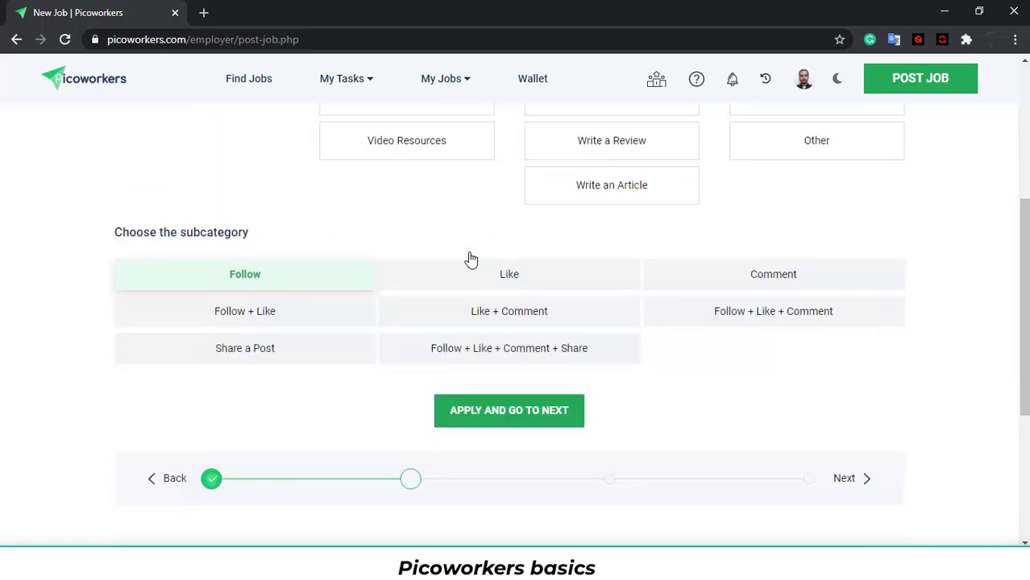
scroll(472, 260, "down", 1)
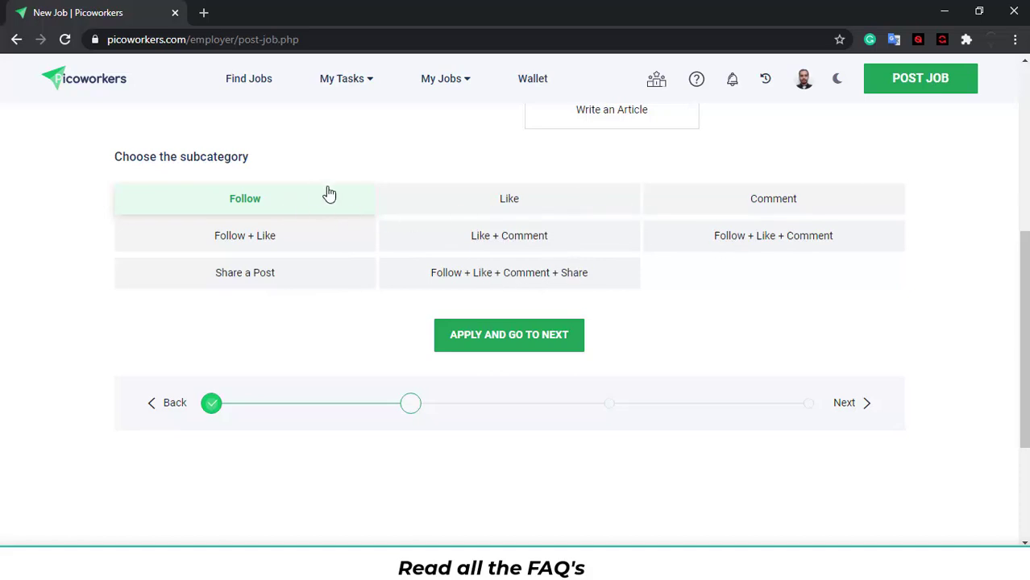
scroll(329, 193, "down", 2)
Continue to Job Settings and review 25 workers earning 0.02 each and the screenshots count.
left_click(533, 186)
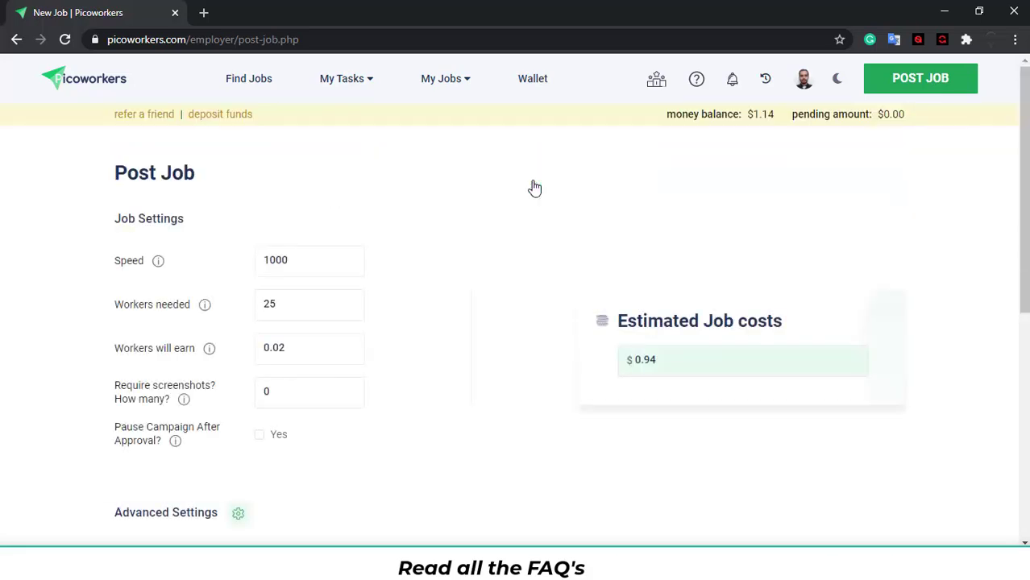
scroll(451, 189, "down", 1)
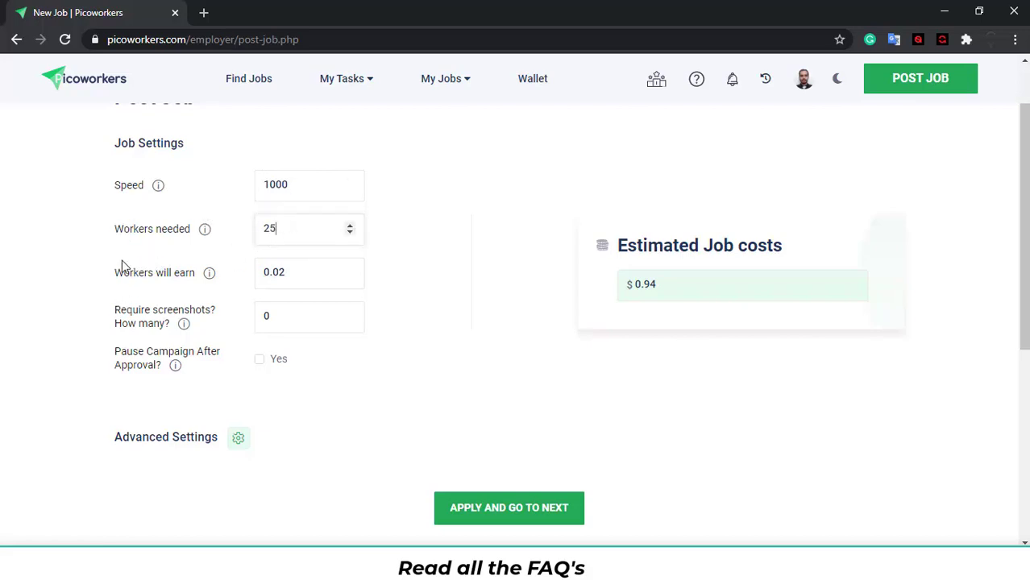
left_click(292, 269)
double_click(292, 269)
left_click(278, 285)
left_click(288, 319)
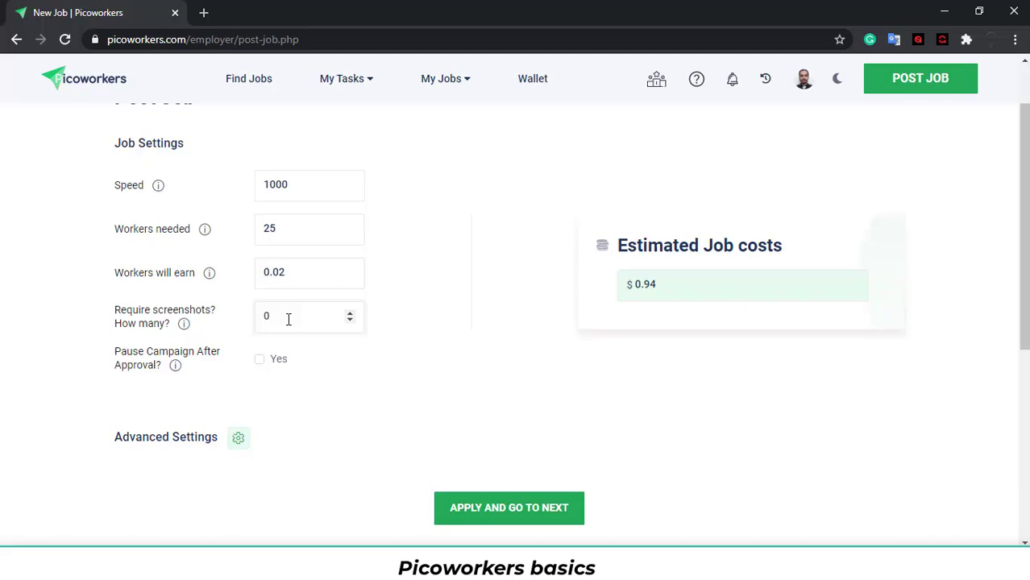
left_click(301, 278)
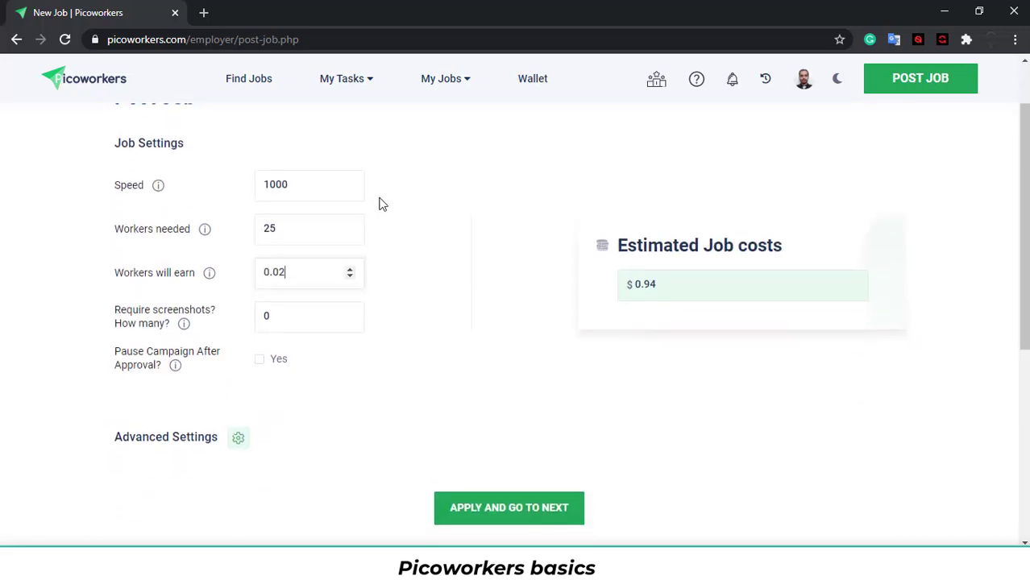
scroll(380, 203, "up", 1)
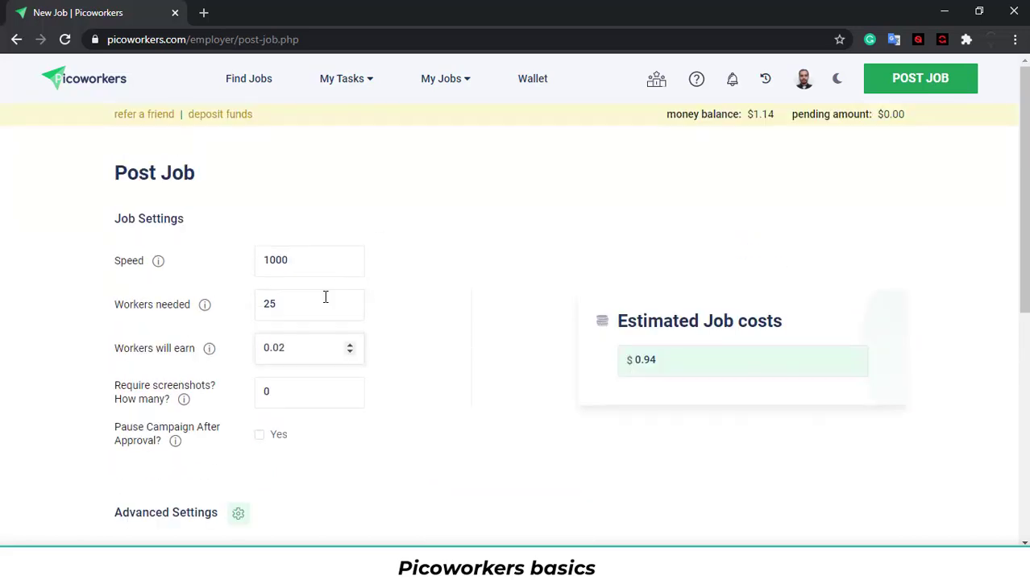
scroll(411, 281, "down", 1)
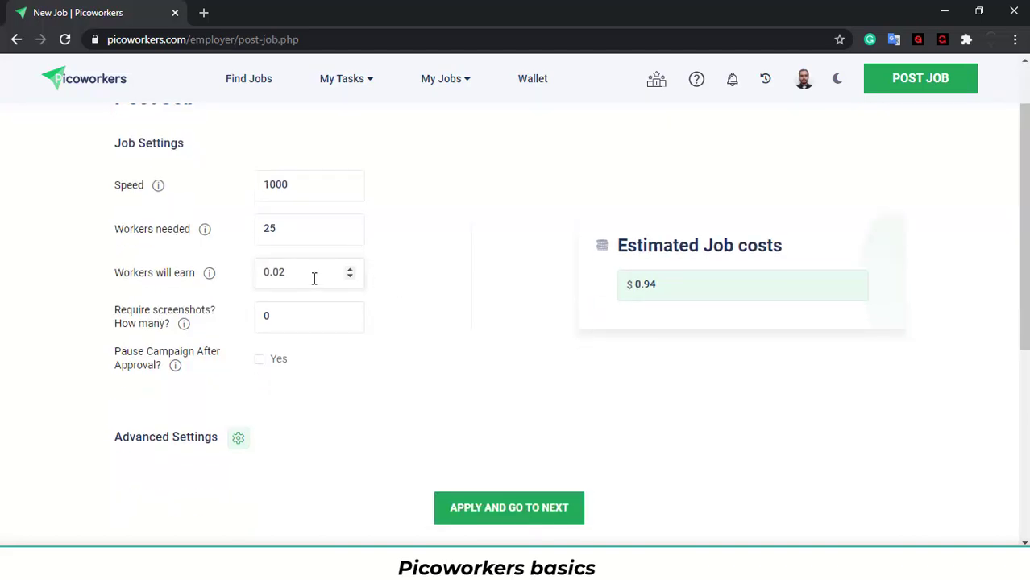
left_click_drag(265, 274, 292, 272)
scroll(389, 223, "down", 3)
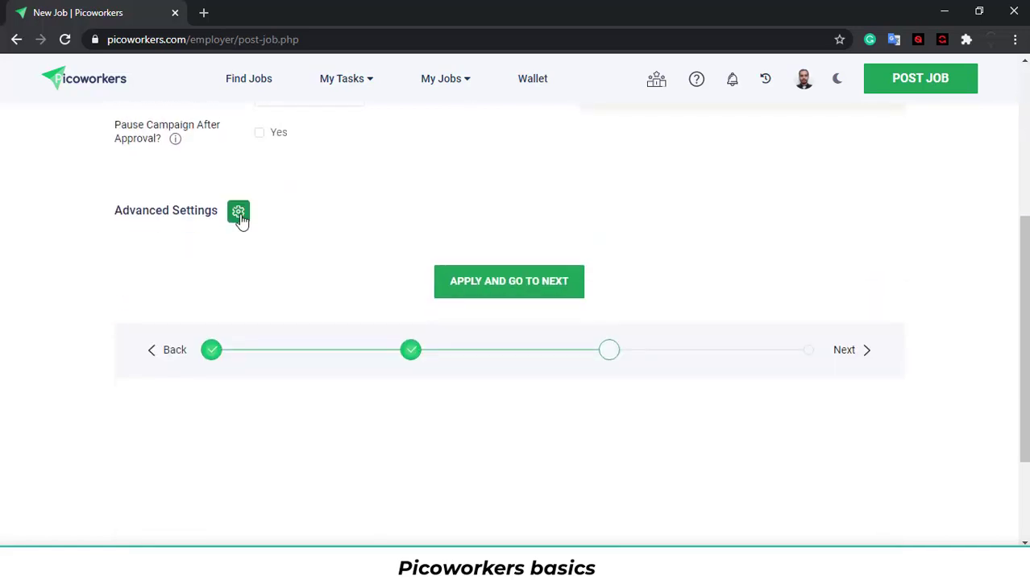
Check Time To Rate 7 in Advanced Settings, then apply the job settings.
left_click(240, 216)
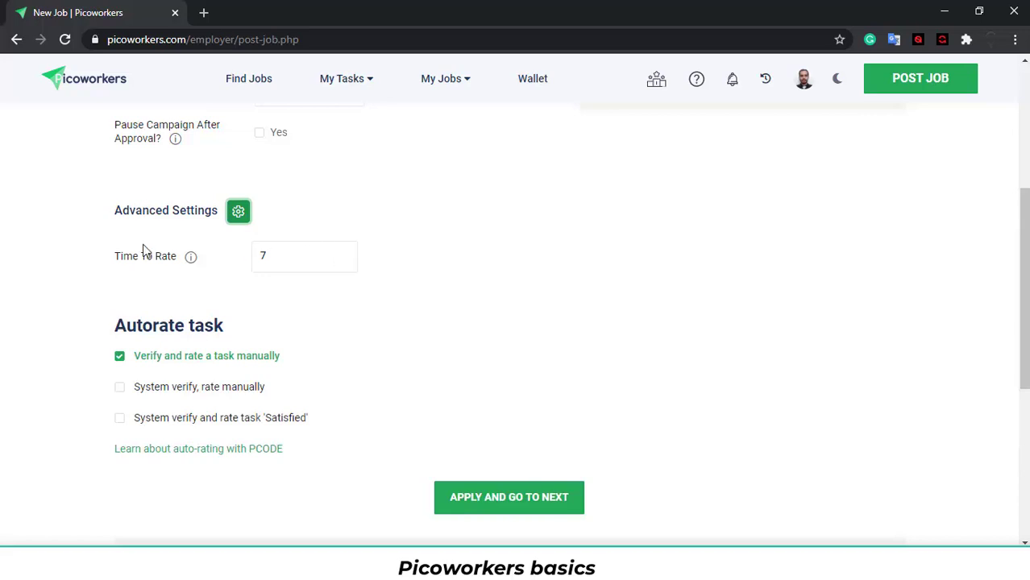
left_click_drag(285, 271, 237, 274)
left_click(232, 278)
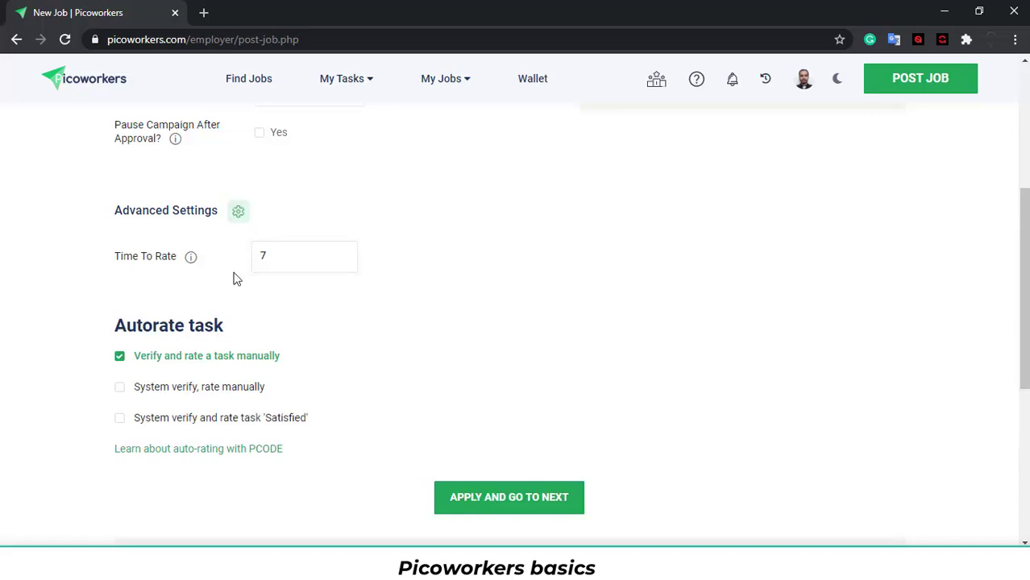
scroll(267, 294, "down", 1)
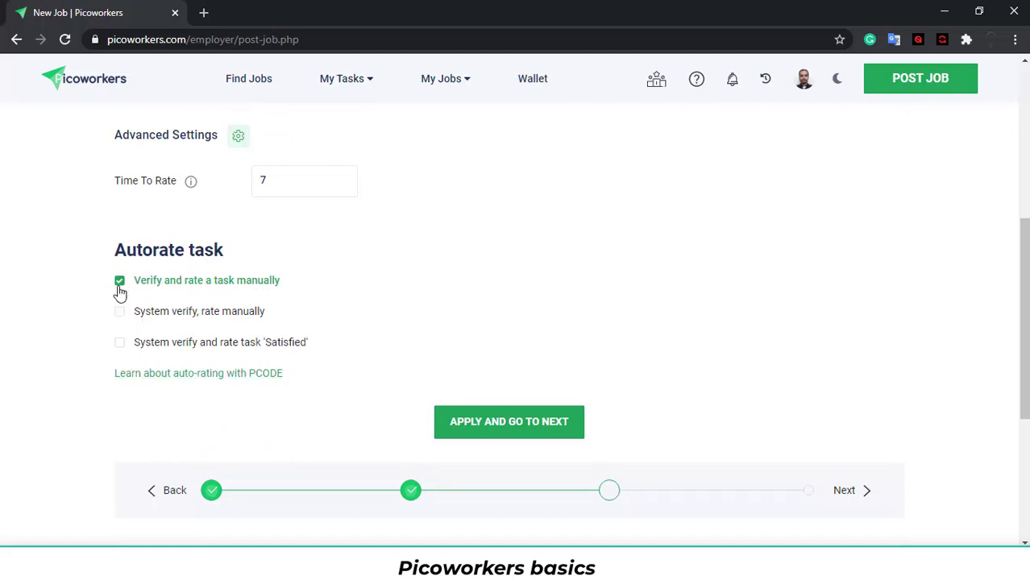
scroll(232, 253, "up", 2)
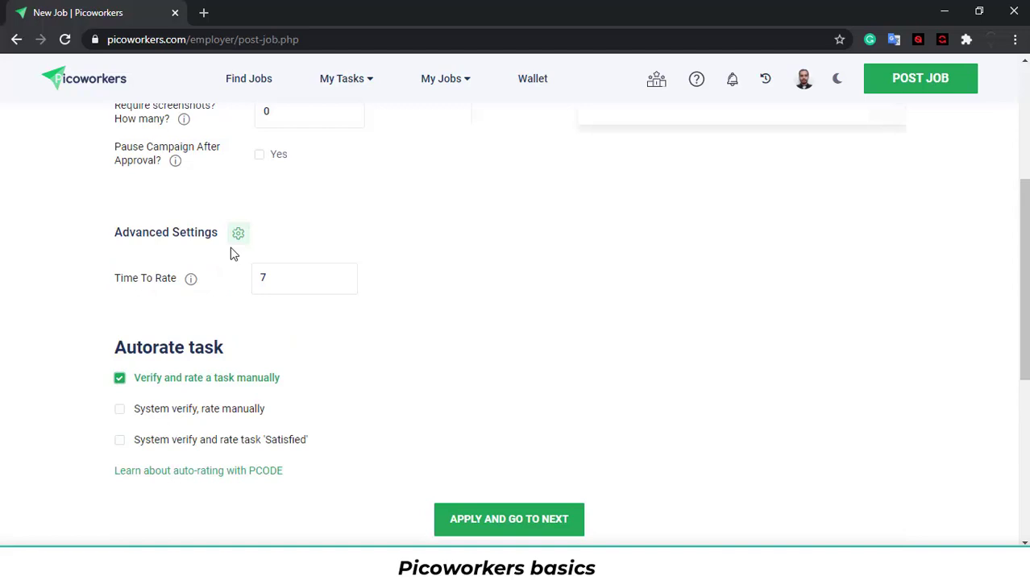
left_click(246, 300)
scroll(484, 242, "down", 2)
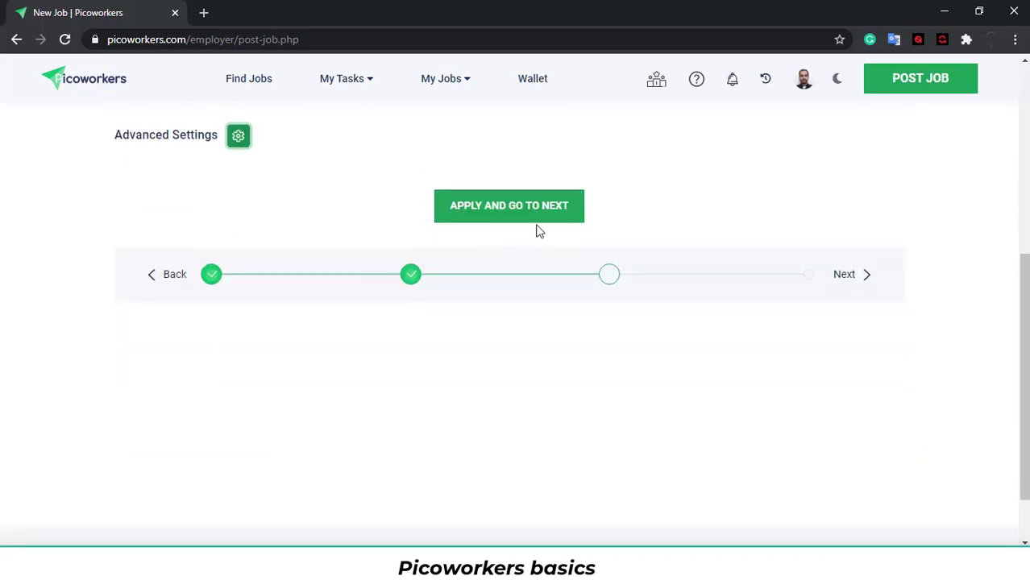
left_click(538, 218)
Enter 'Instagram: Marketing Promotion Task' as the job title.
scroll(444, 230, "down", 3)
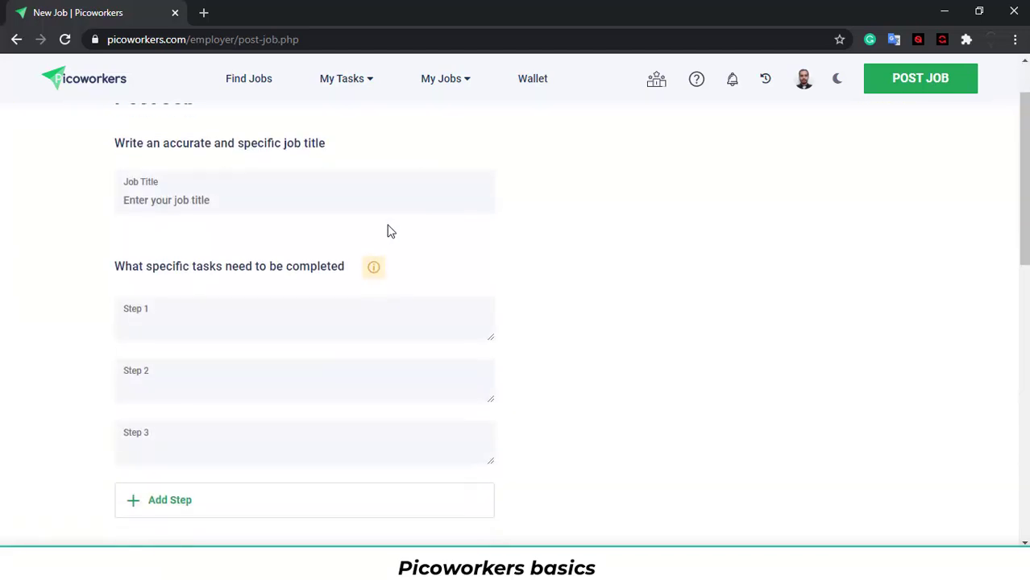
scroll(386, 229, "down", 2)
scroll(386, 227, "up", 5)
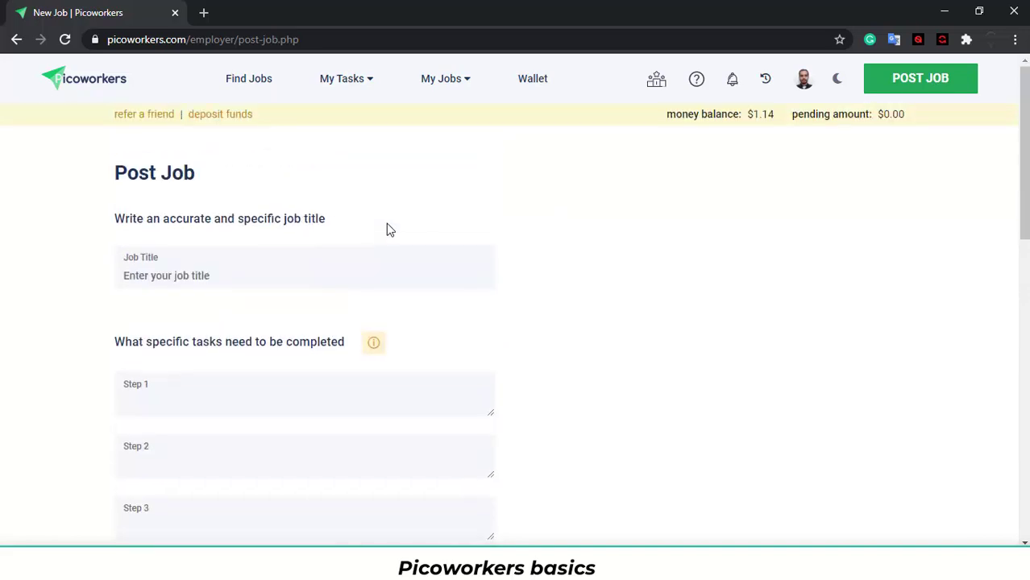
left_click(256, 270)
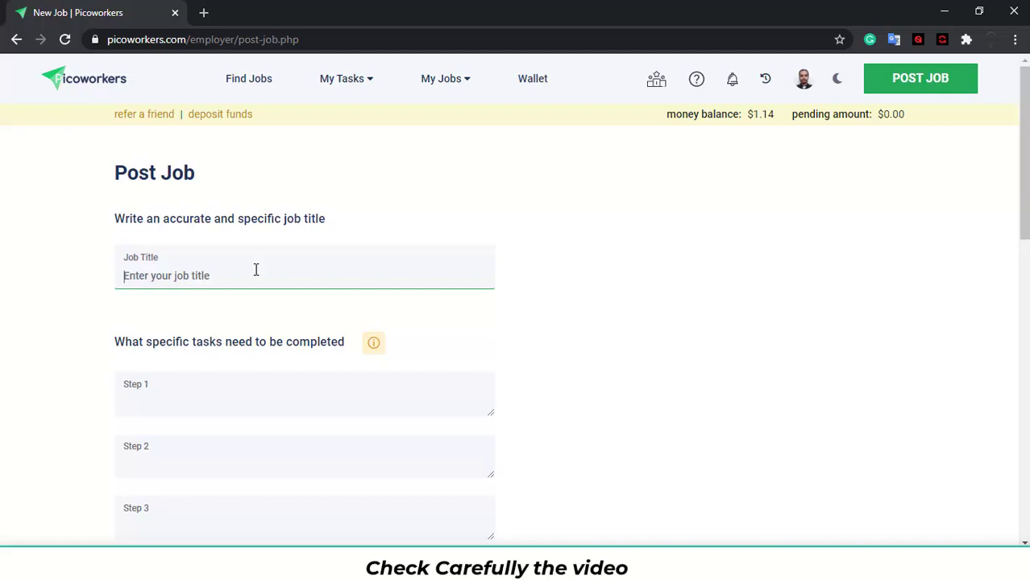
type("Ins")
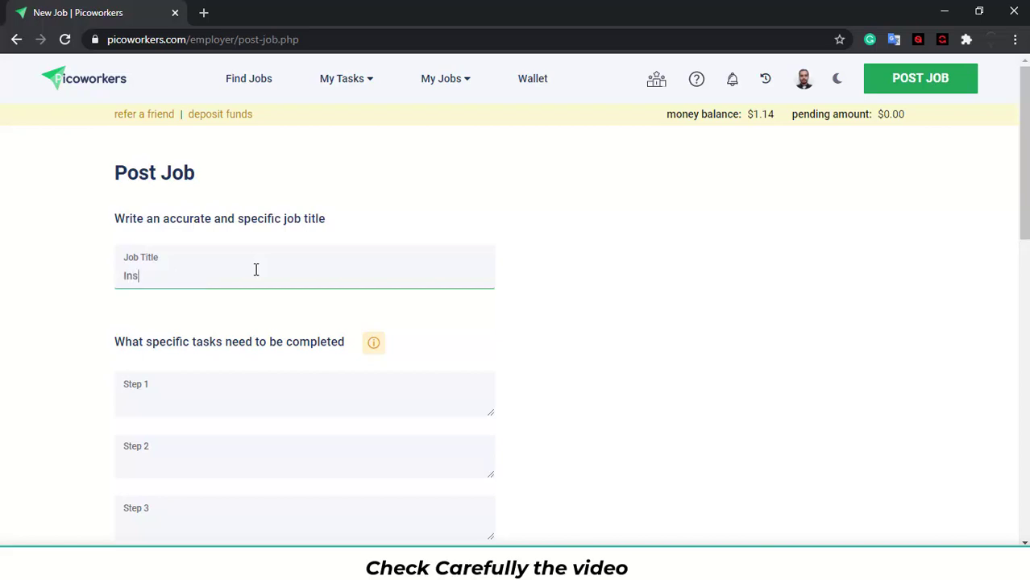
type("tagram: Marketing Promotion Task")
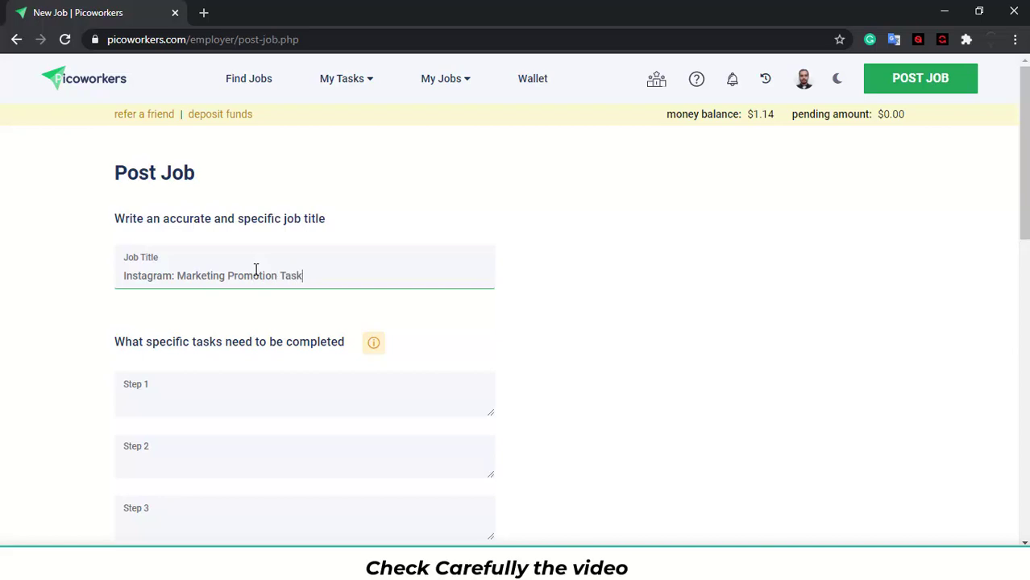
scroll(255, 269, "down", 2)
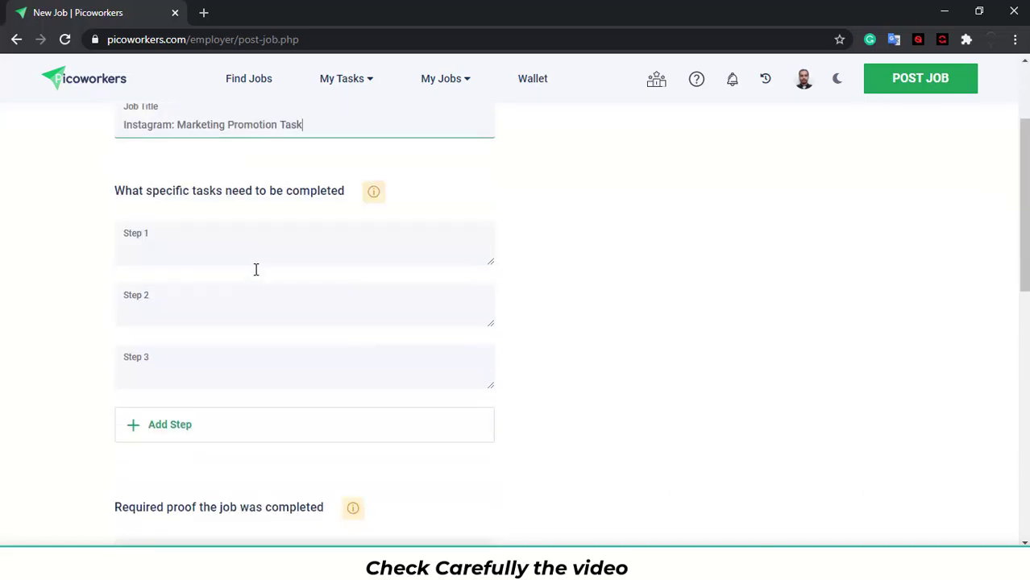
Write 'Go to Instagram' as the first task step.
left_click(195, 242)
left_click(165, 318)
left_click(155, 371)
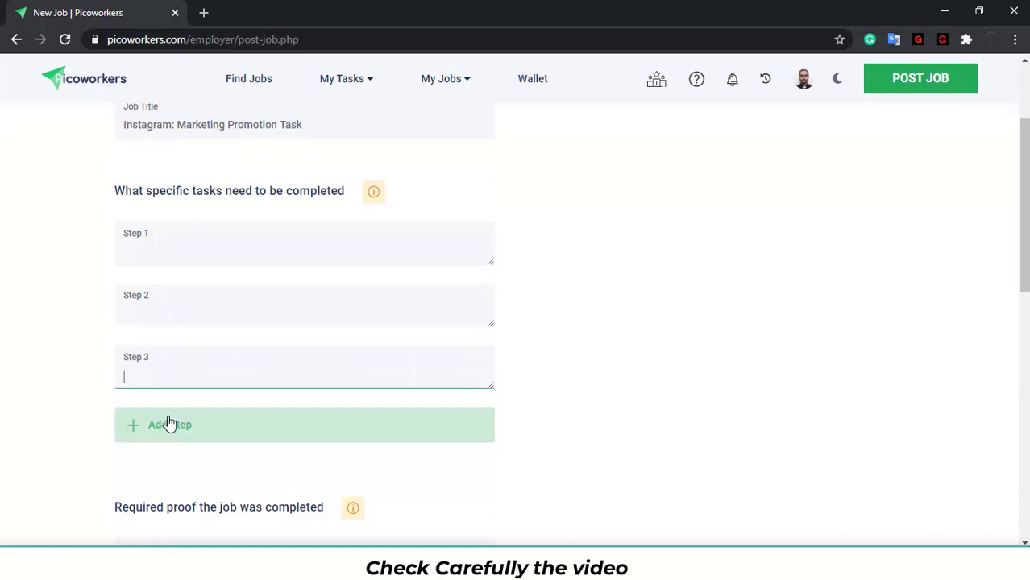
left_click(189, 242)
scroll(161, 238, "up", 1)
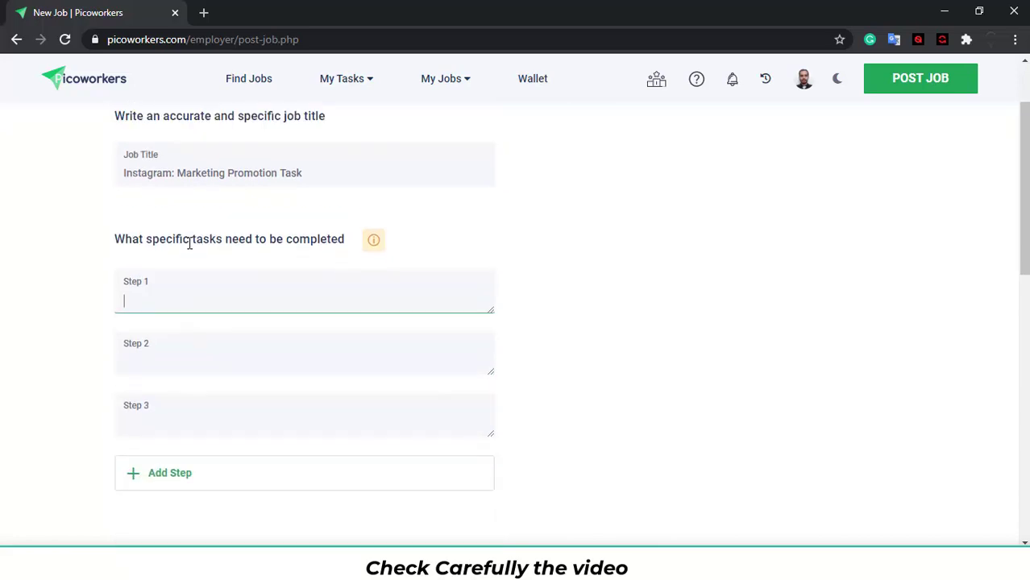
scroll(190, 243, "down", 1)
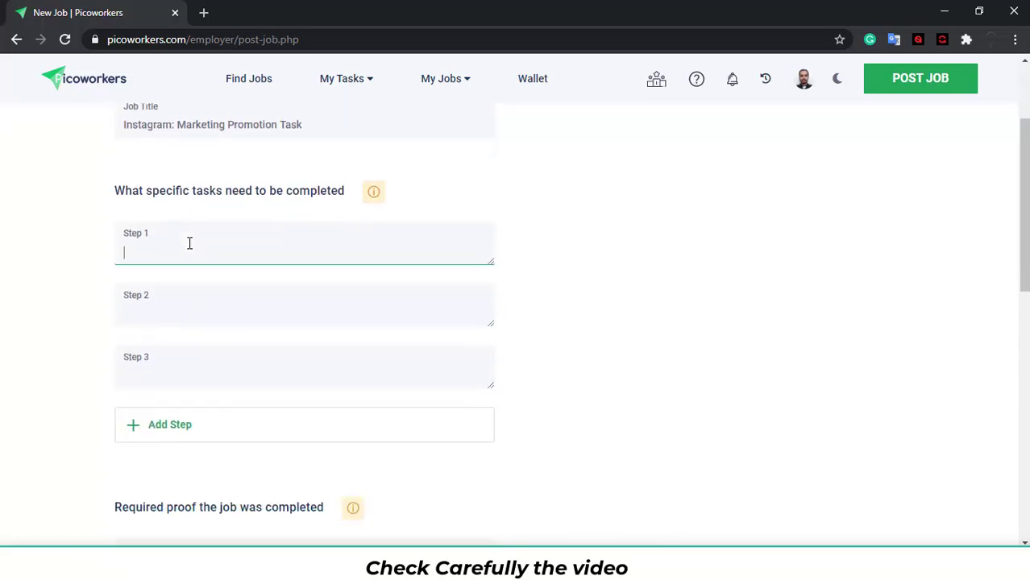
type("1.---->")
key("BackSpace")
key("BackSpace")
key("BackSpace")
key("BackSpace")
key("BackSpace")
left_click(168, 305)
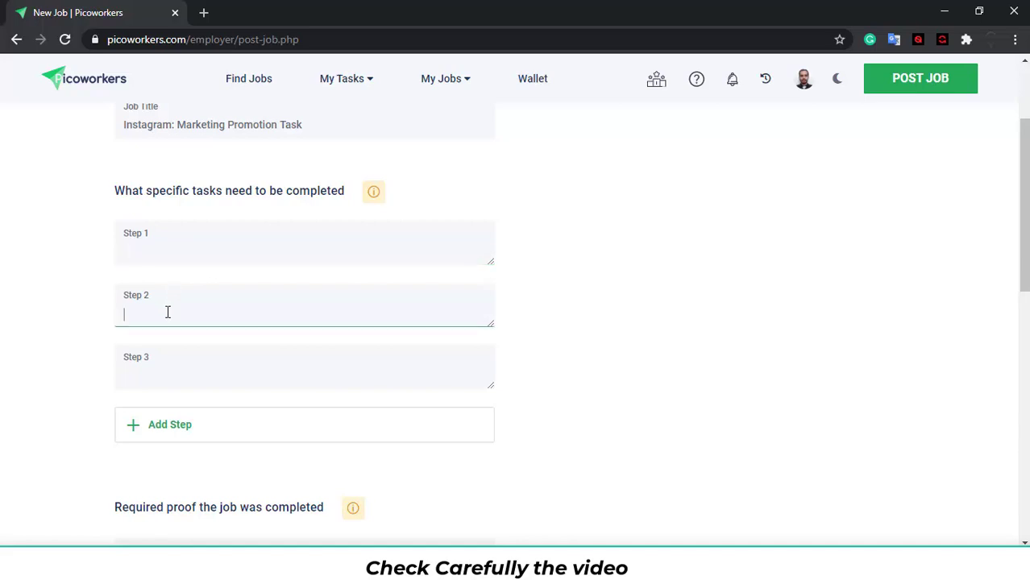
left_click(168, 366)
left_click(161, 246)
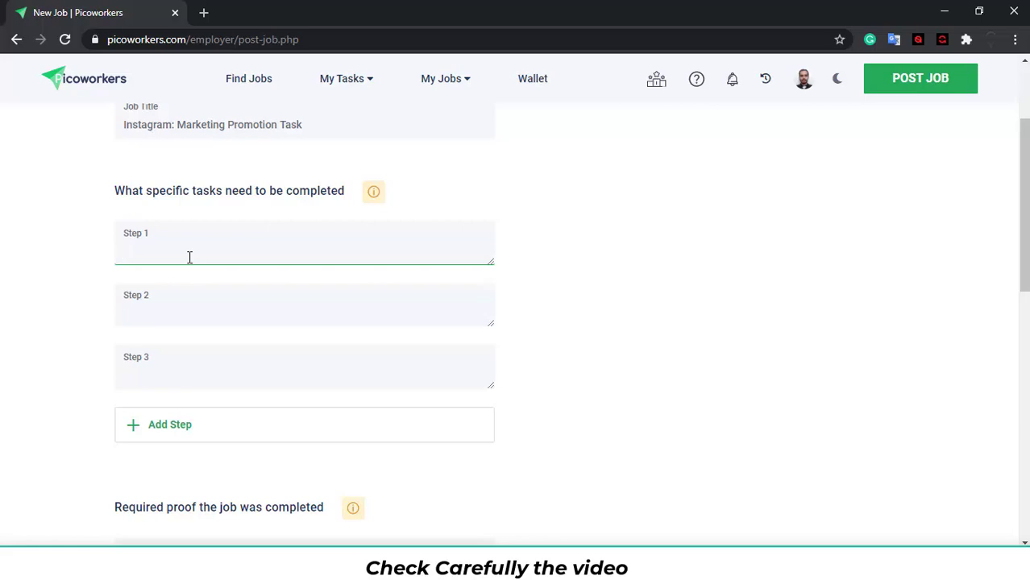
type("Go to Instagram")
Fill Step 2 with 'Find the profile "abitofallworld"' and Step 3 with 'Follow the account. Please do not unfollow'.
left_click(149, 308)
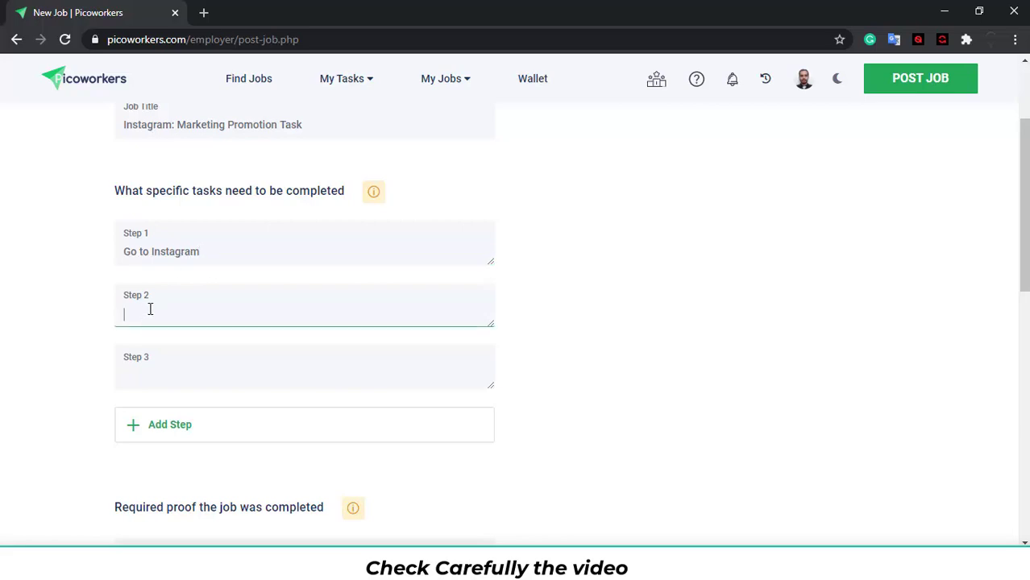
type("Find the profile \"abitofallworld\"")
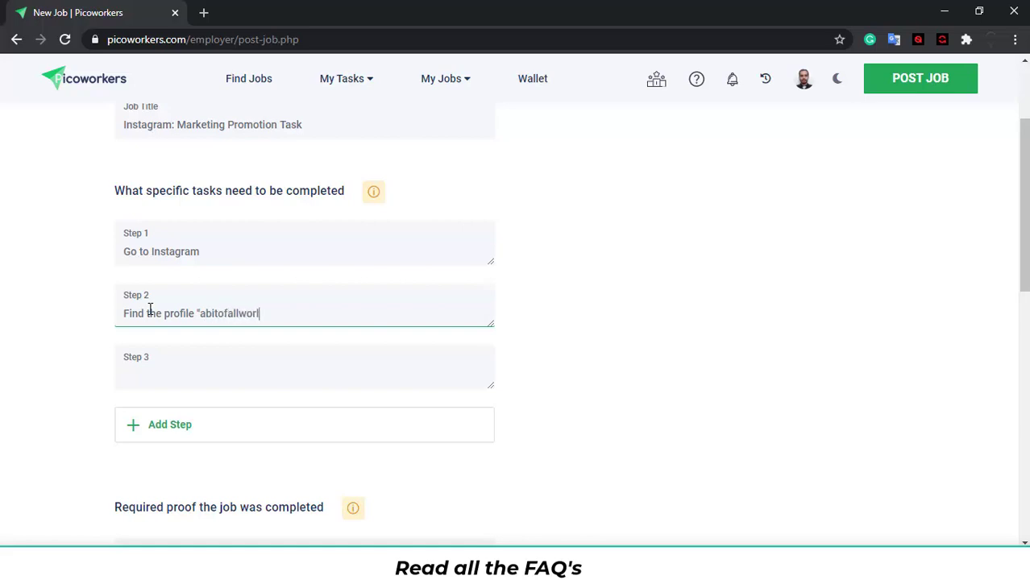
left_click(192, 369)
type("Fo")
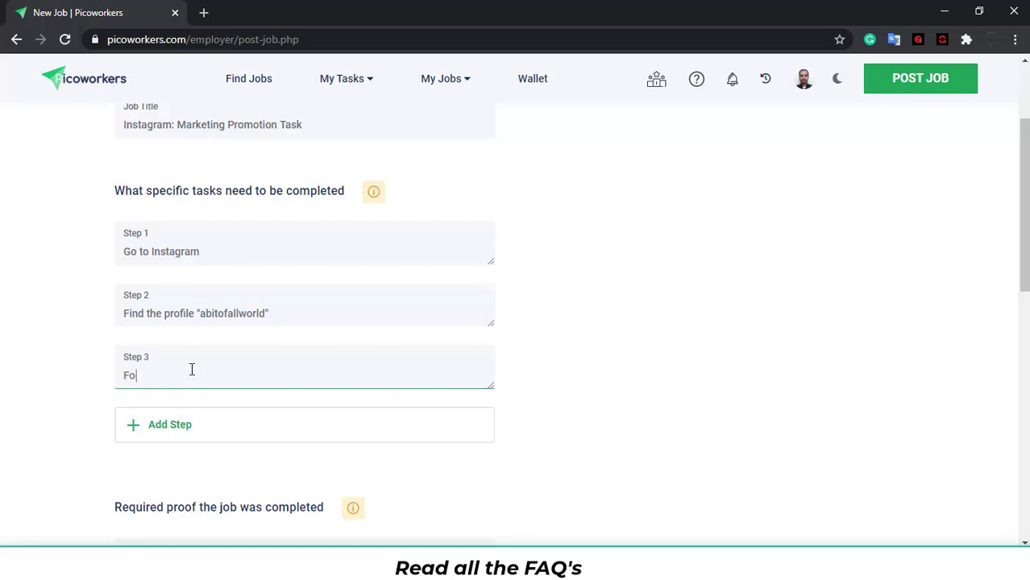
type("llow the account.-")
key("BackSpace")
type("Please do not unfollow")
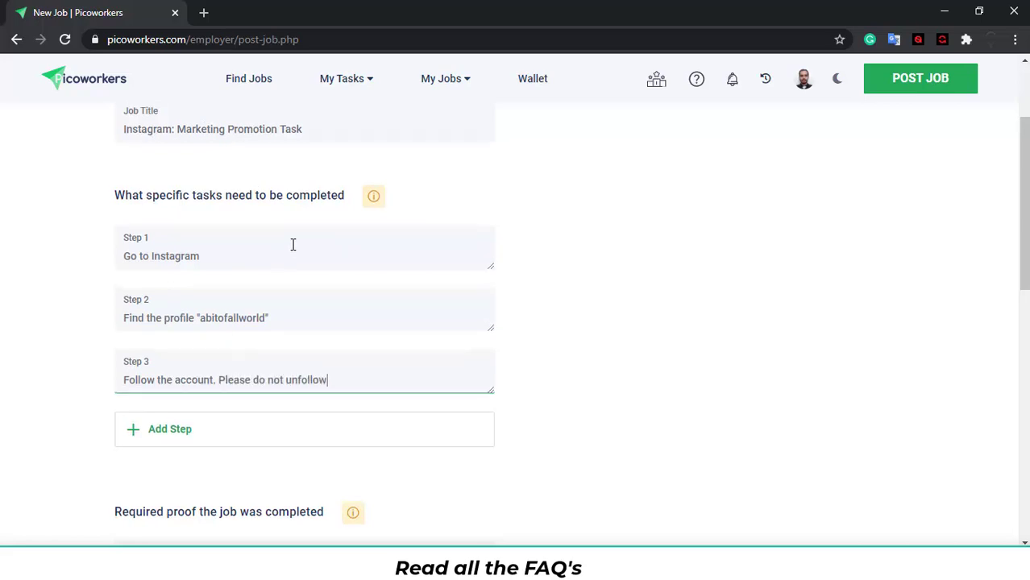
Append '.com' so Step 1 reads 'Go to Instagram.com', then recheck Step 2.
scroll(292, 244, "up", 1)
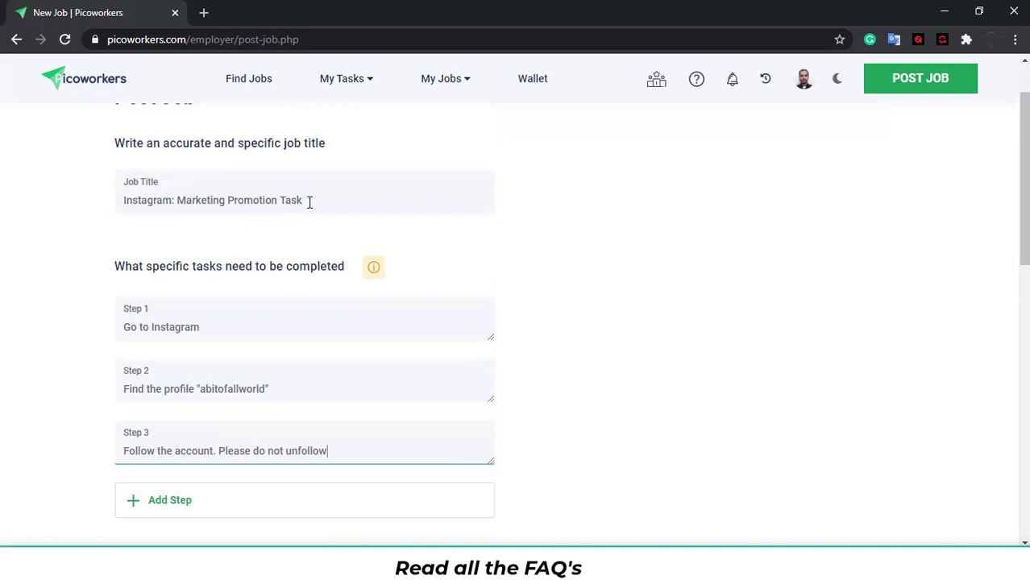
scroll(152, 317, "down", 1)
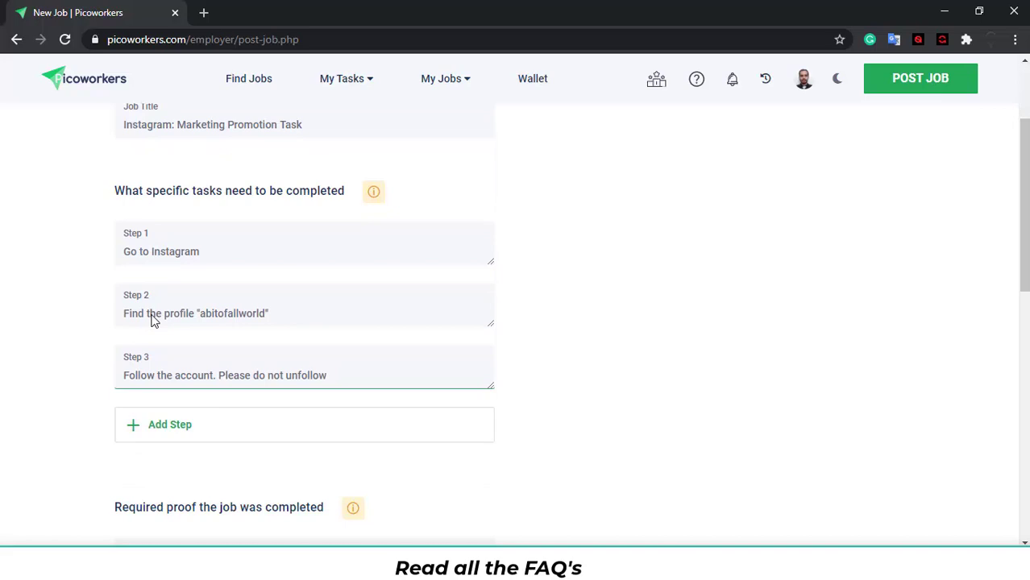
left_click(220, 253)
type(".com")
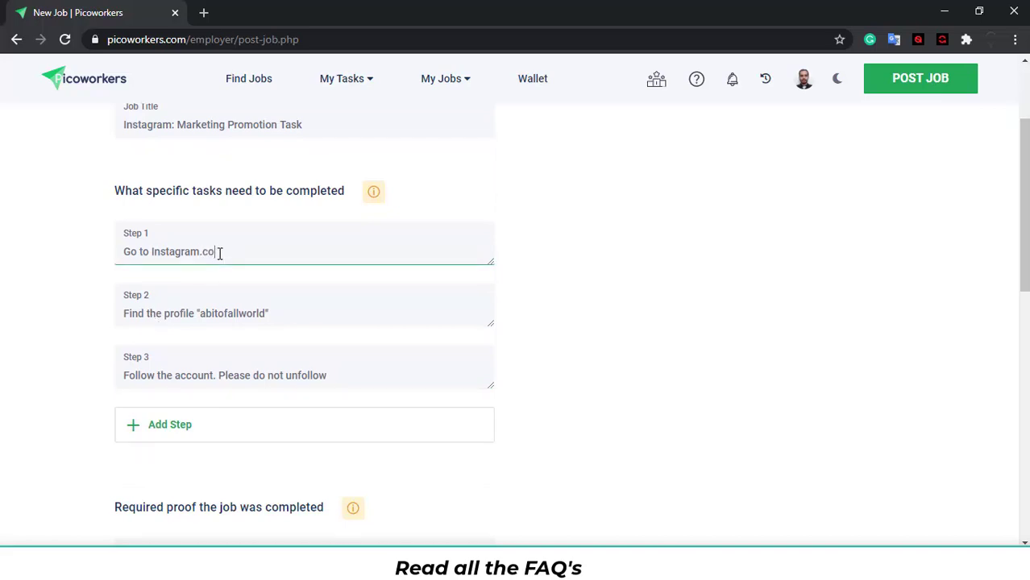
left_click(154, 313)
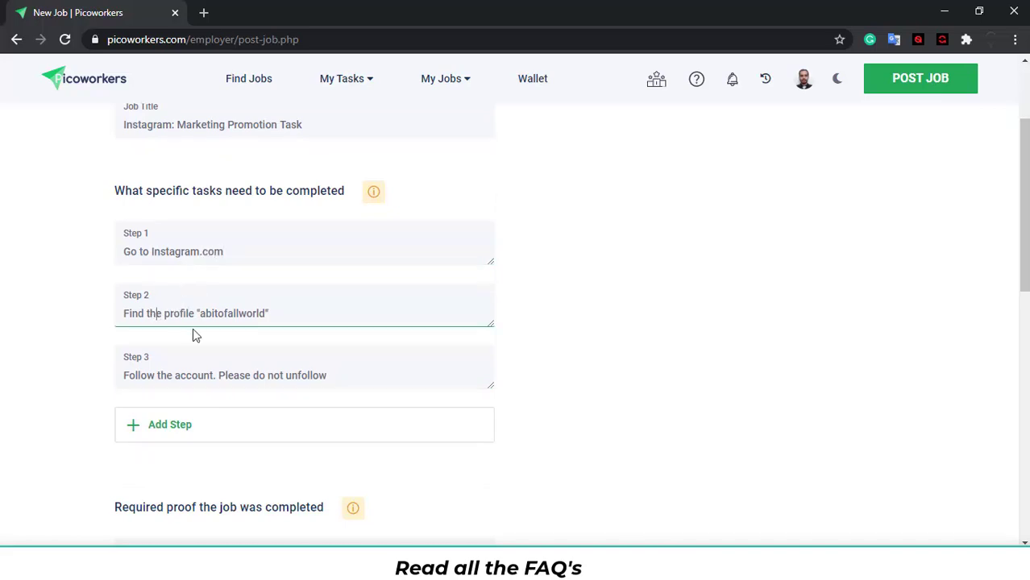
scroll(261, 319, "down", 2)
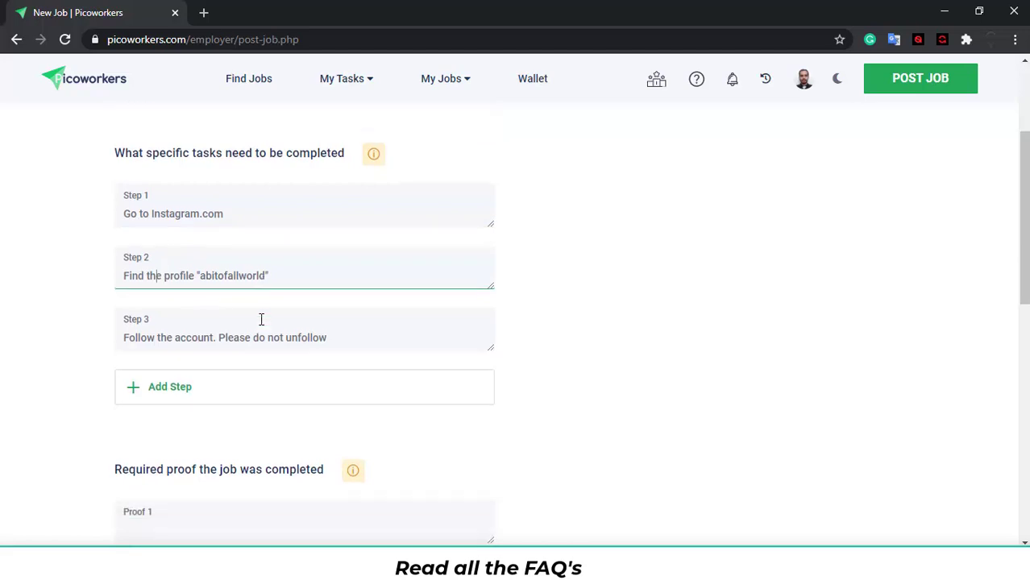
scroll(205, 233, "up", 1)
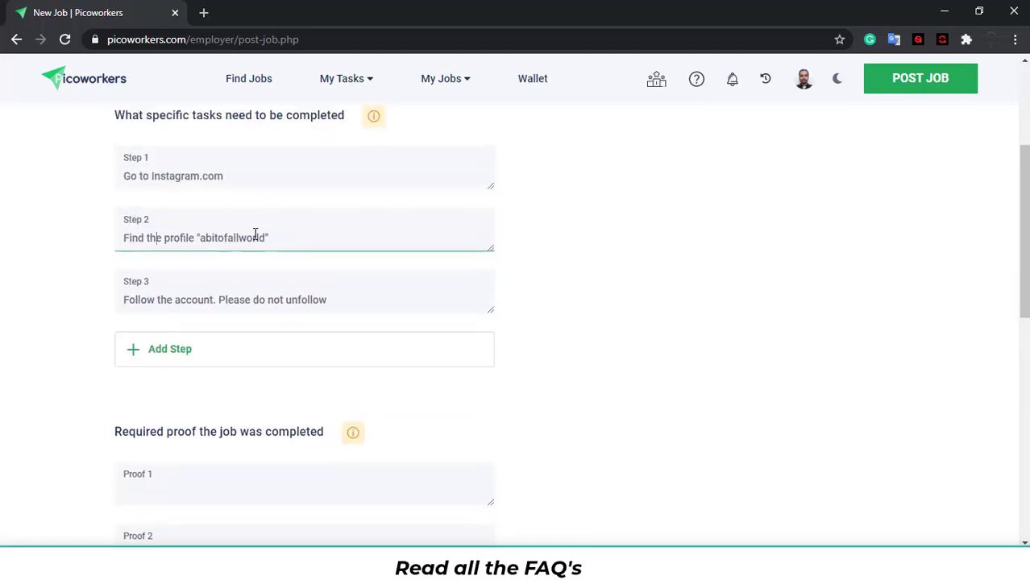
scroll(255, 234, "up", 1)
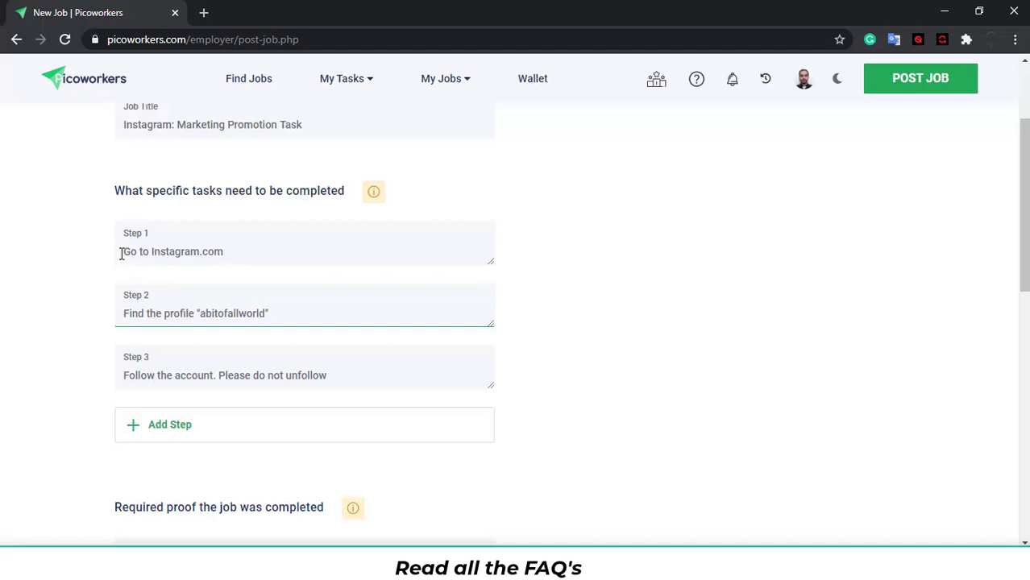
left_click_drag(123, 314, 206, 314)
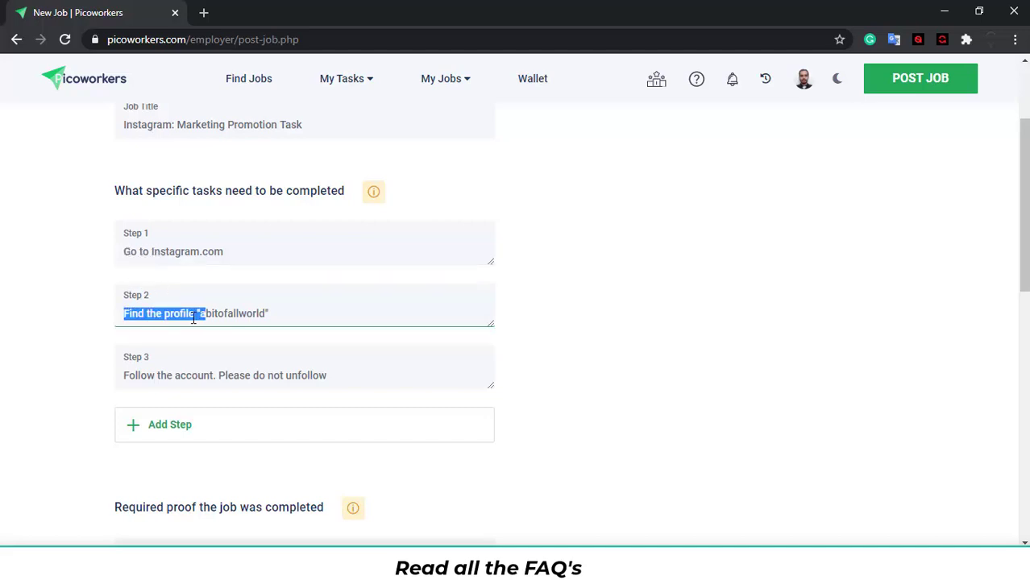
left_click(133, 321)
left_click(727, 258)
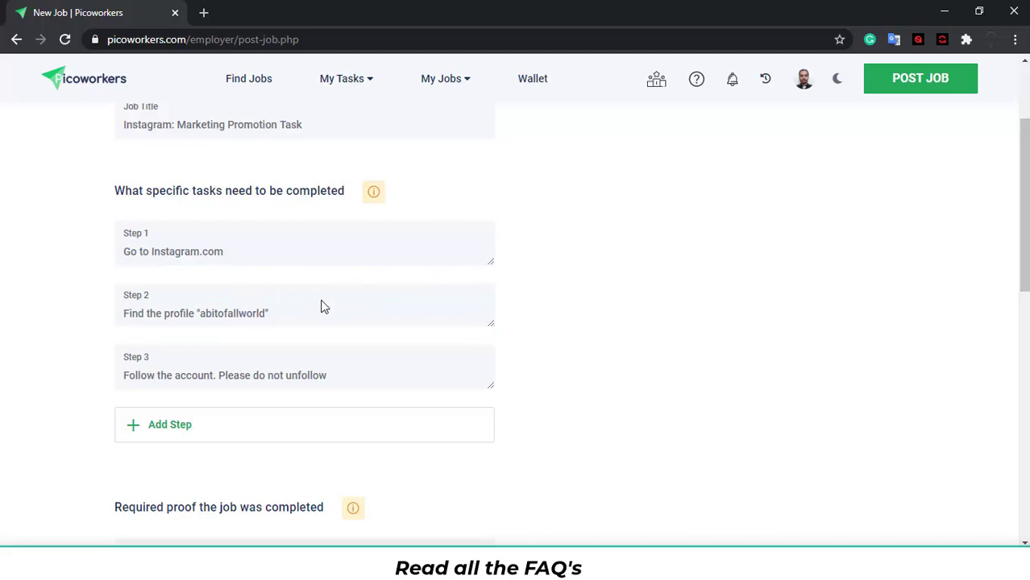
Set the first required proof to 'Instagram Username'.
scroll(290, 282, "down", 5)
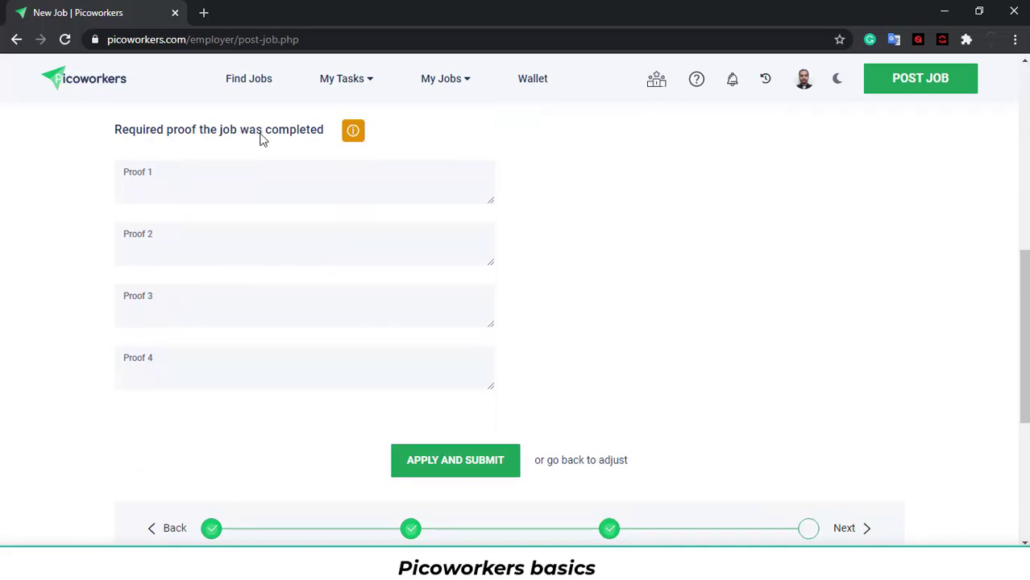
left_click(223, 185)
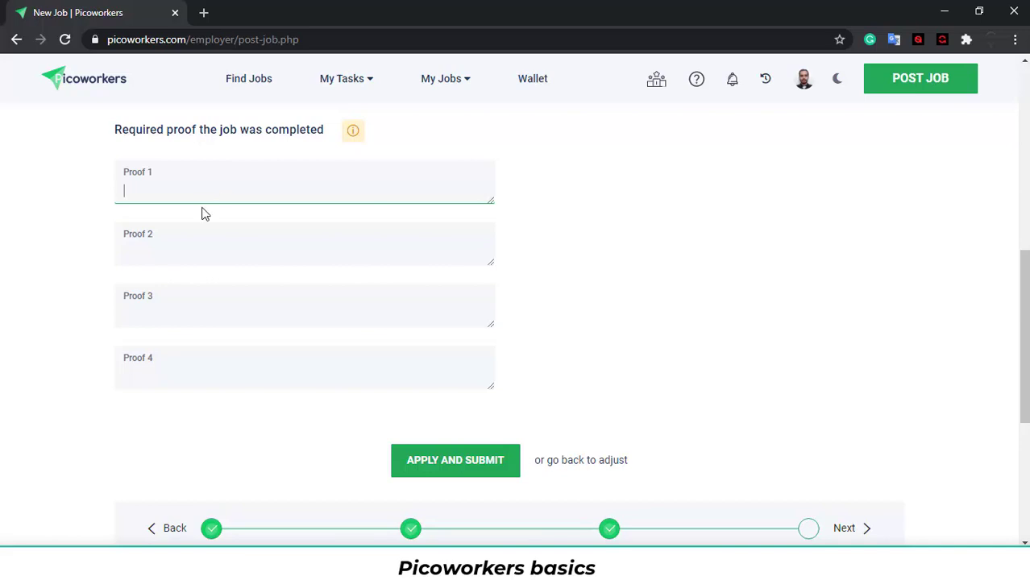
scroll(203, 213, "up", 5)
scroll(203, 214, "down", 5)
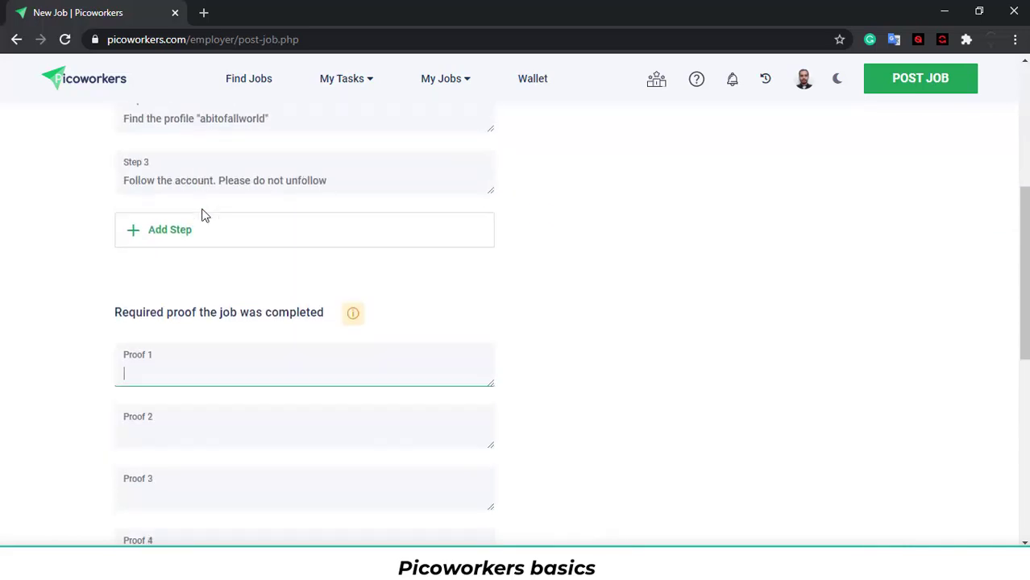
type("Instagra")
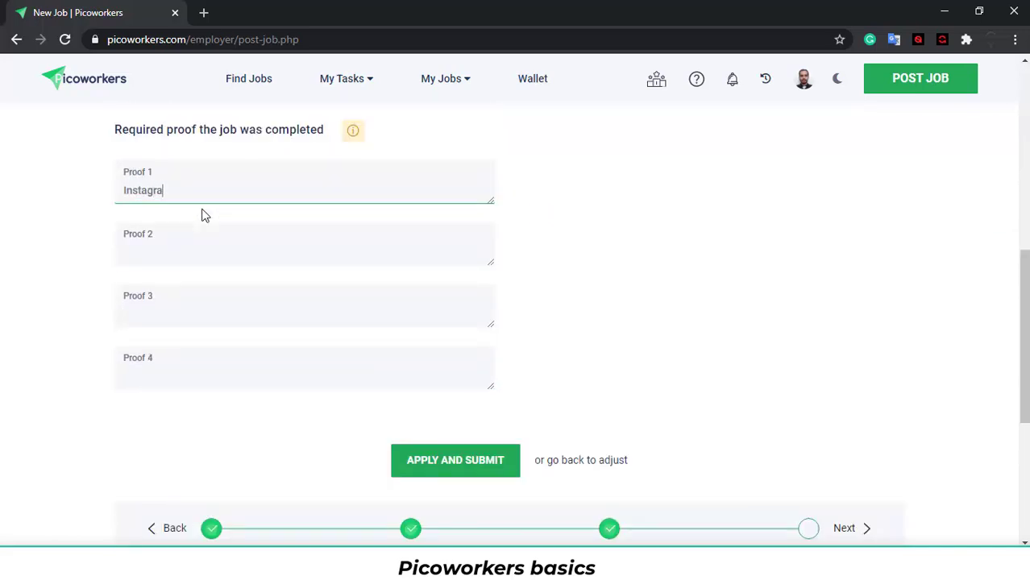
type("m Username")
left_click(202, 250)
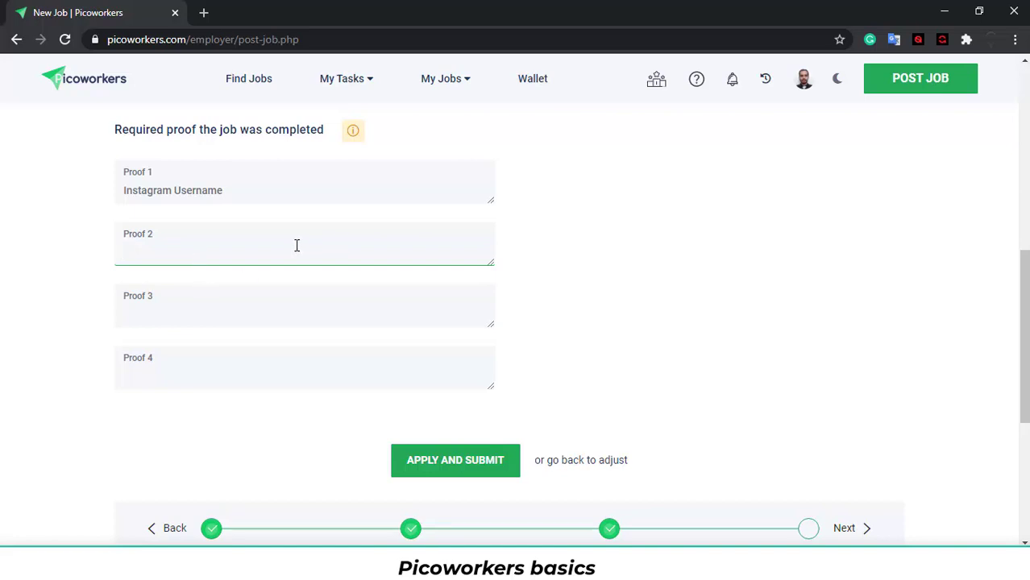
Scroll through the form to review the three steps and the proof before submitting.
scroll(285, 272, "up", 1)
scroll(287, 268, "down", 1)
scroll(287, 268, "up", 3)
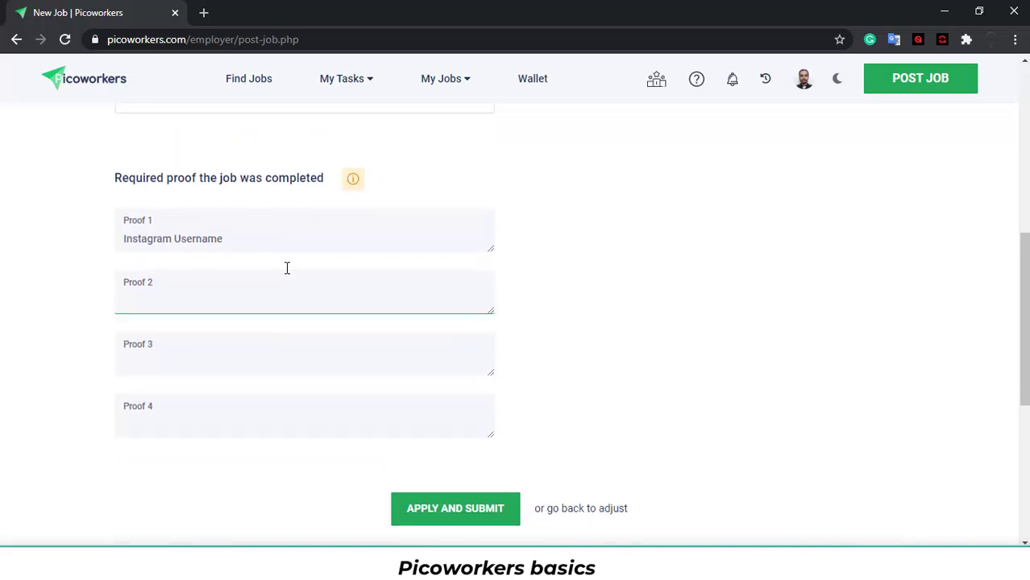
scroll(279, 274, "up", 3)
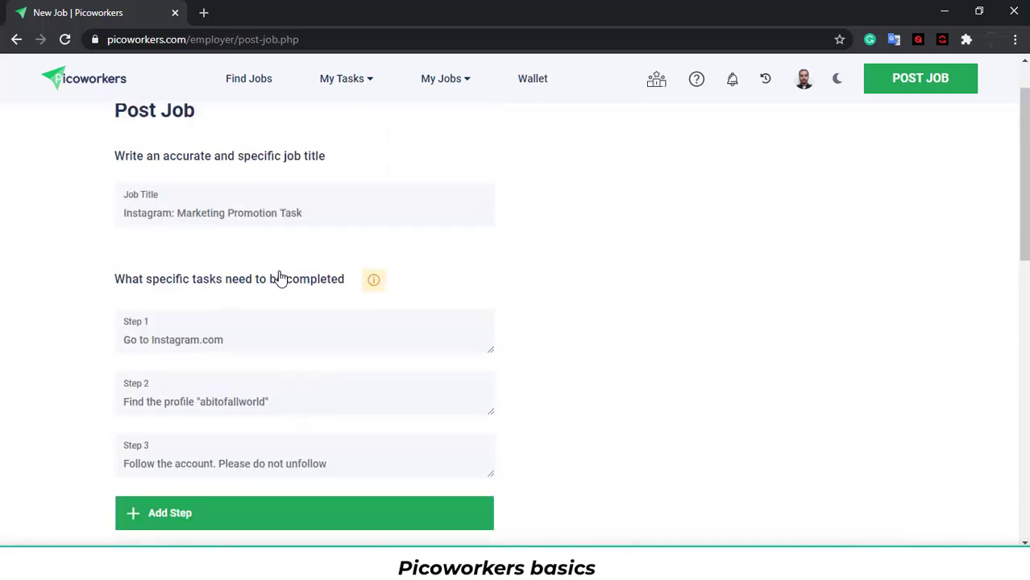
scroll(278, 273, "down", 6)
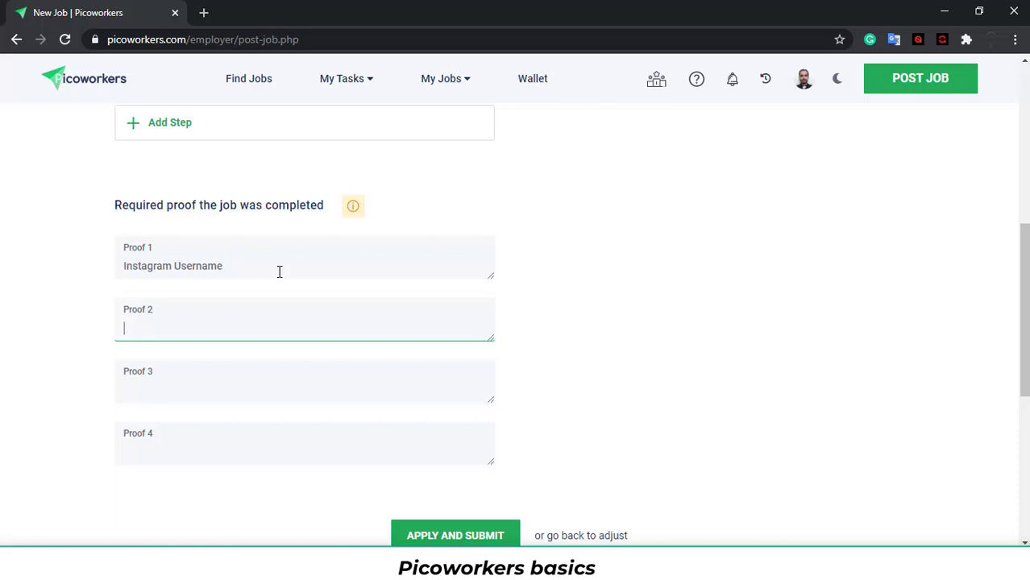
scroll(279, 272, "up", 4)
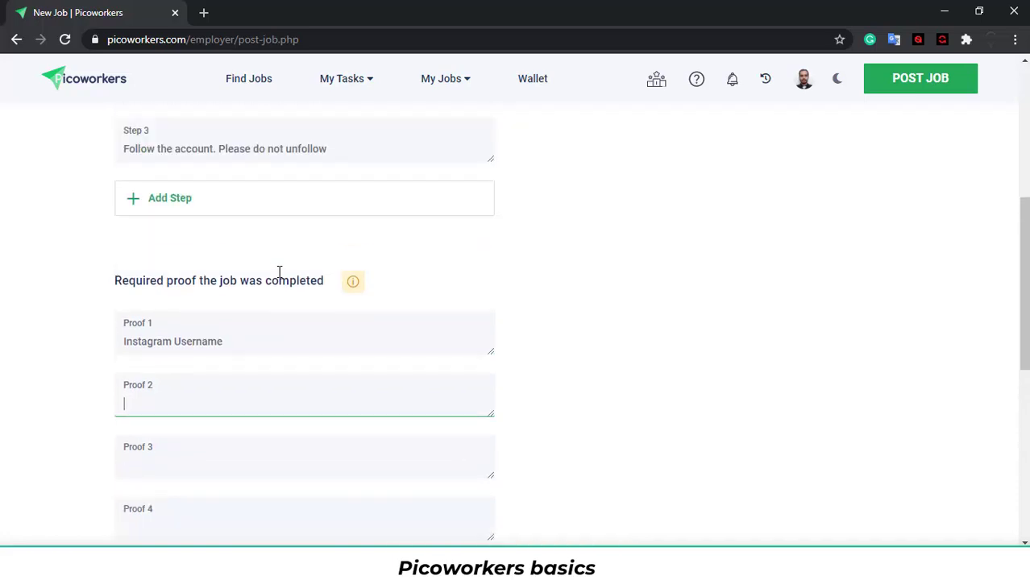
scroll(278, 276, "down", 6)
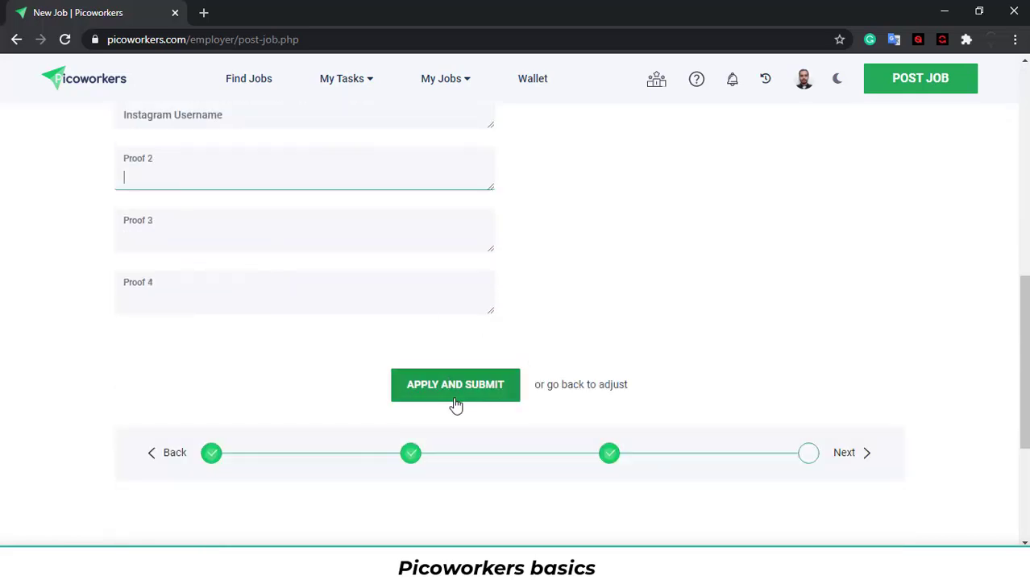
Submit the job and continue past the 'Your job posted' confirmation to My Jobs.
left_click(455, 404)
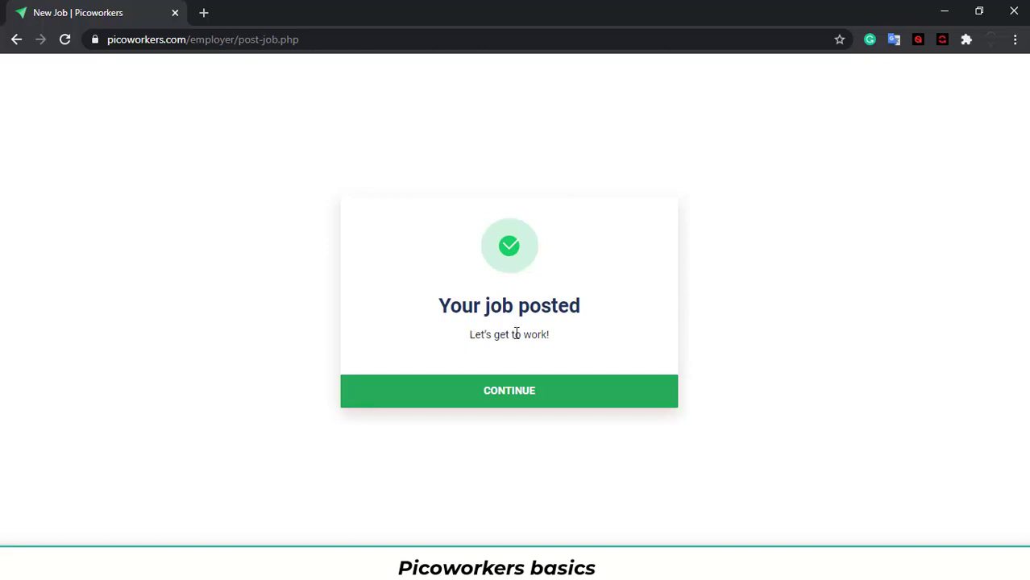
left_click(545, 396)
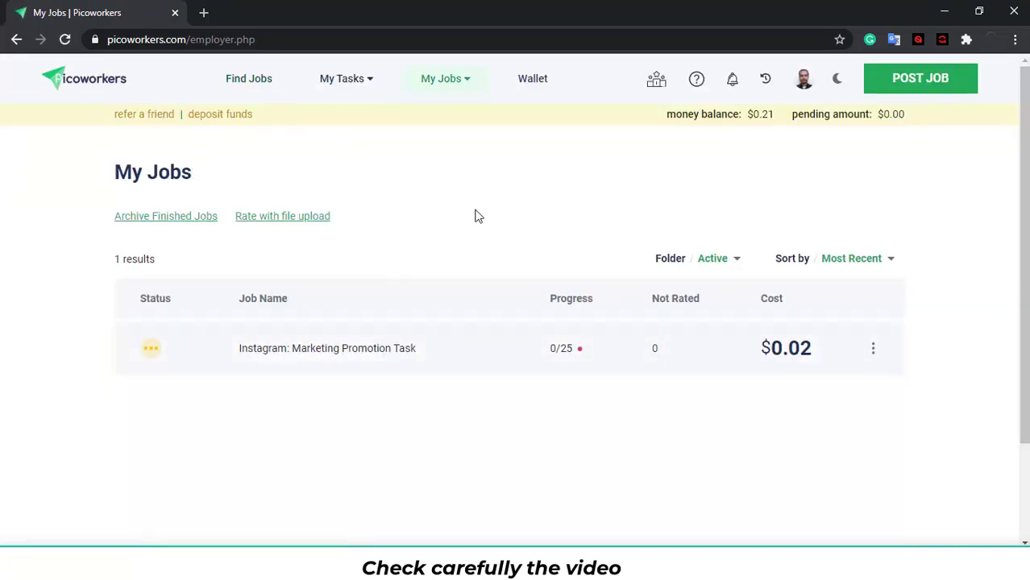
mouse_move(466, 77)
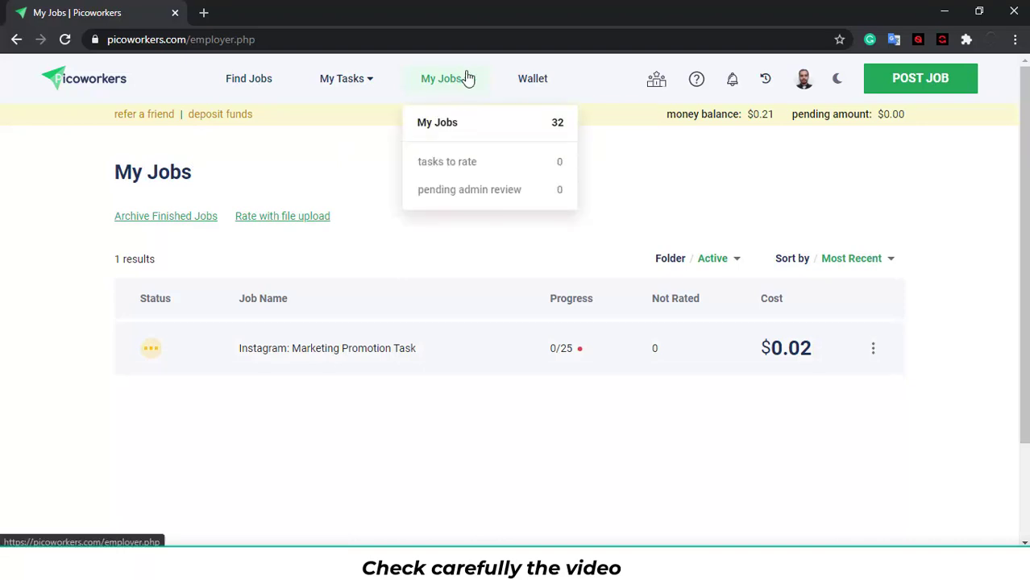
left_click(448, 136)
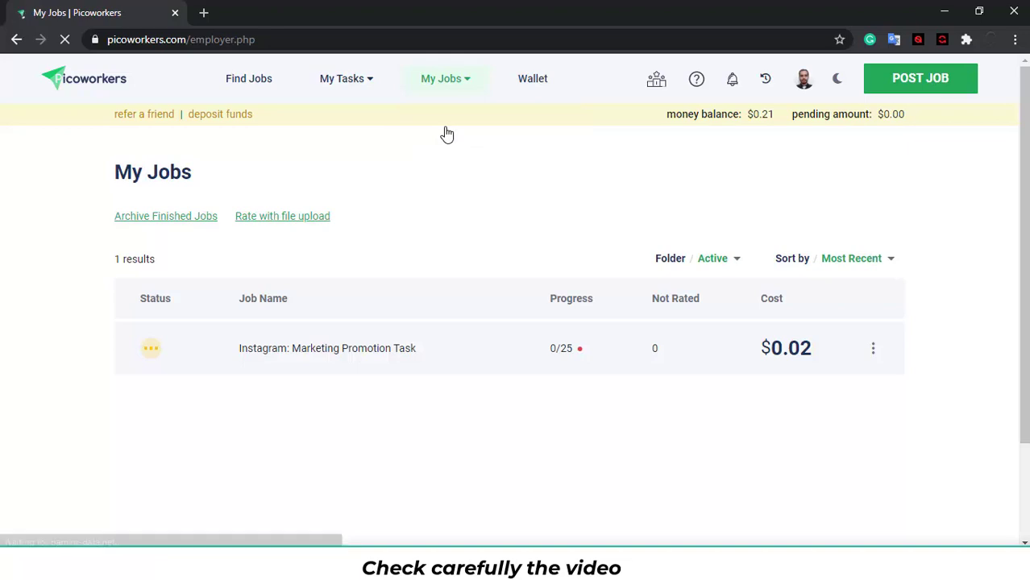
scroll(420, 207, "down", 2)
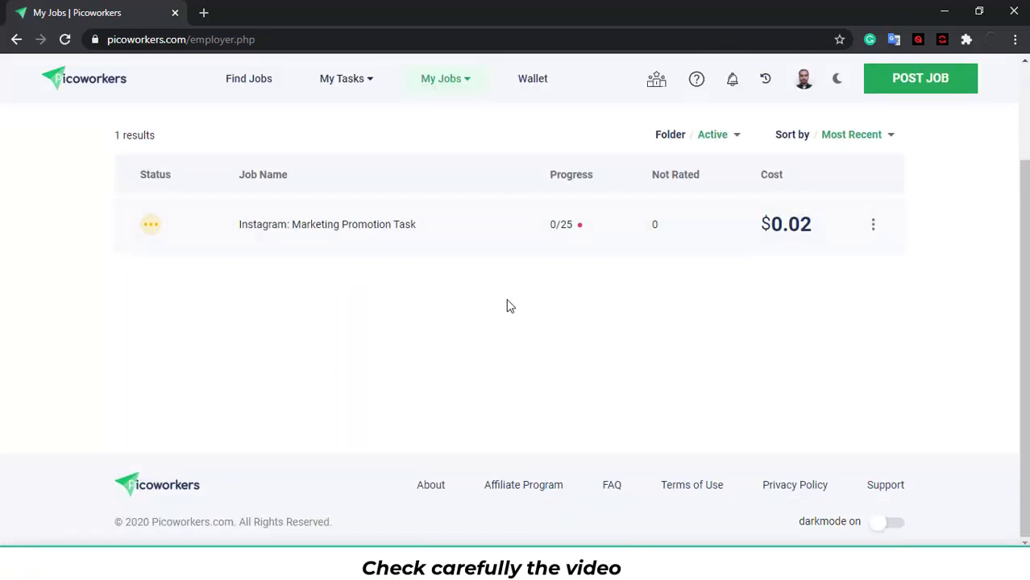
scroll(481, 226, "up", 2)
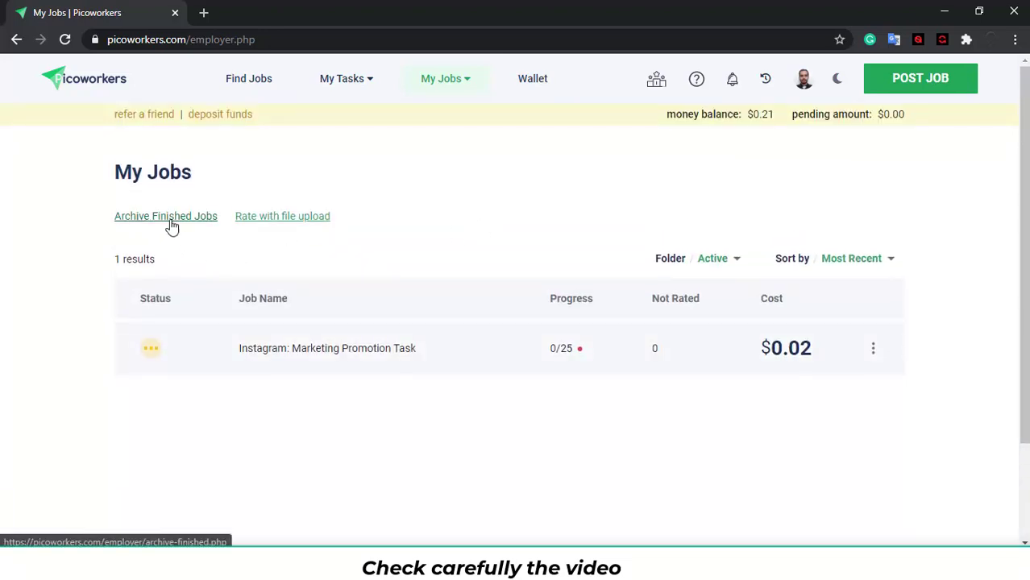
left_click(296, 225)
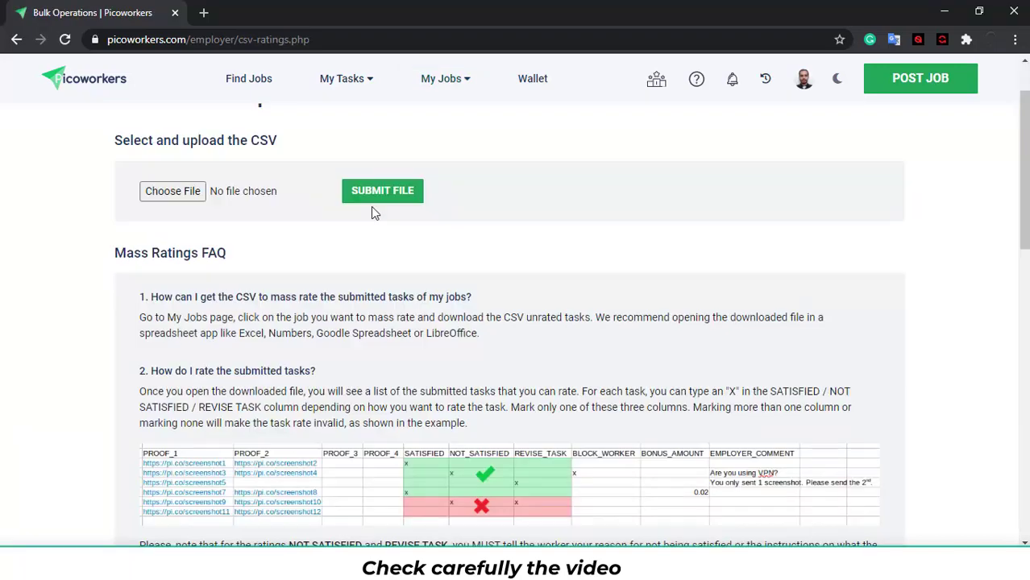
scroll(371, 206, "down", 3)
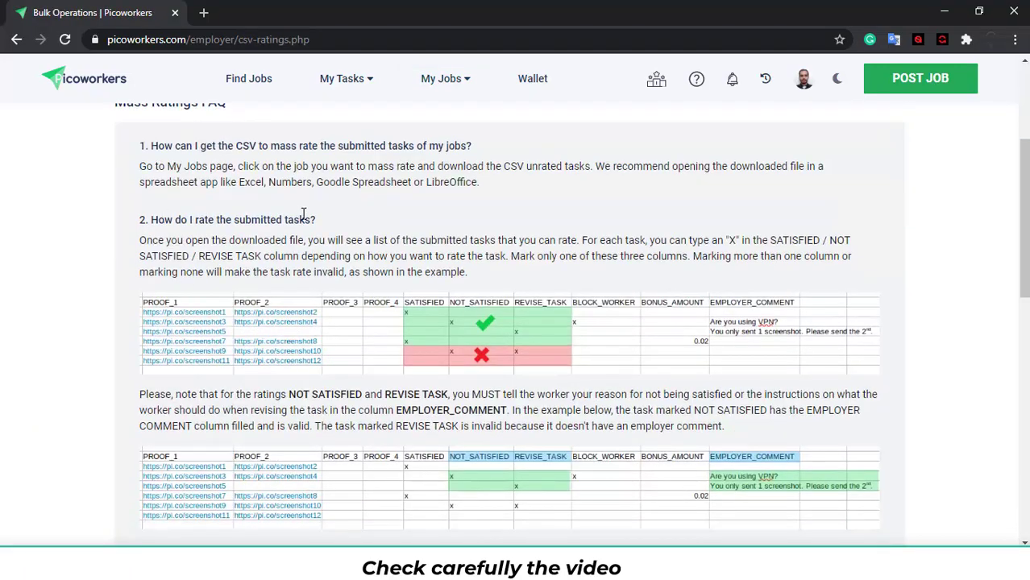
scroll(303, 213, "down", 4)
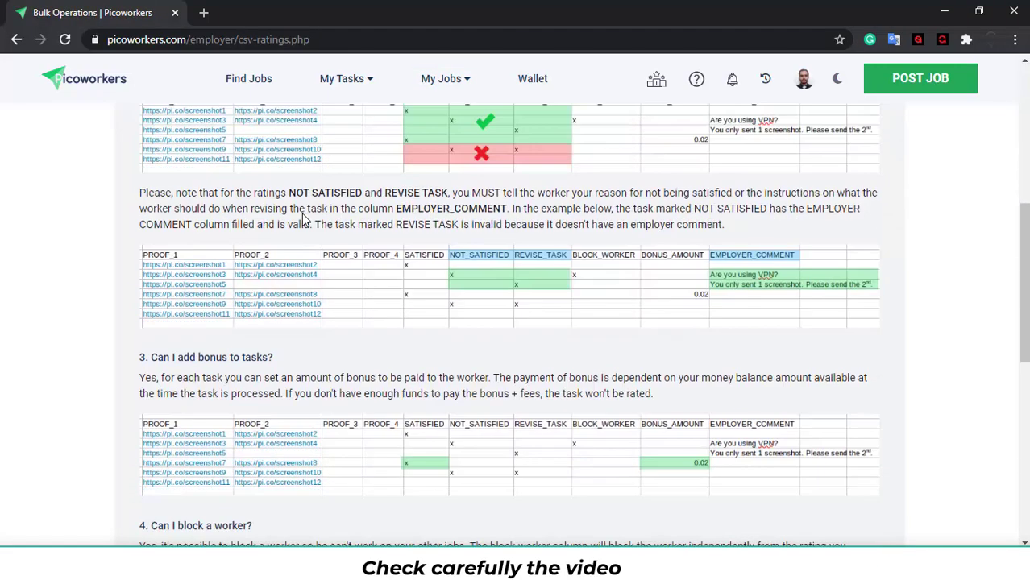
scroll(304, 219, "down", 4)
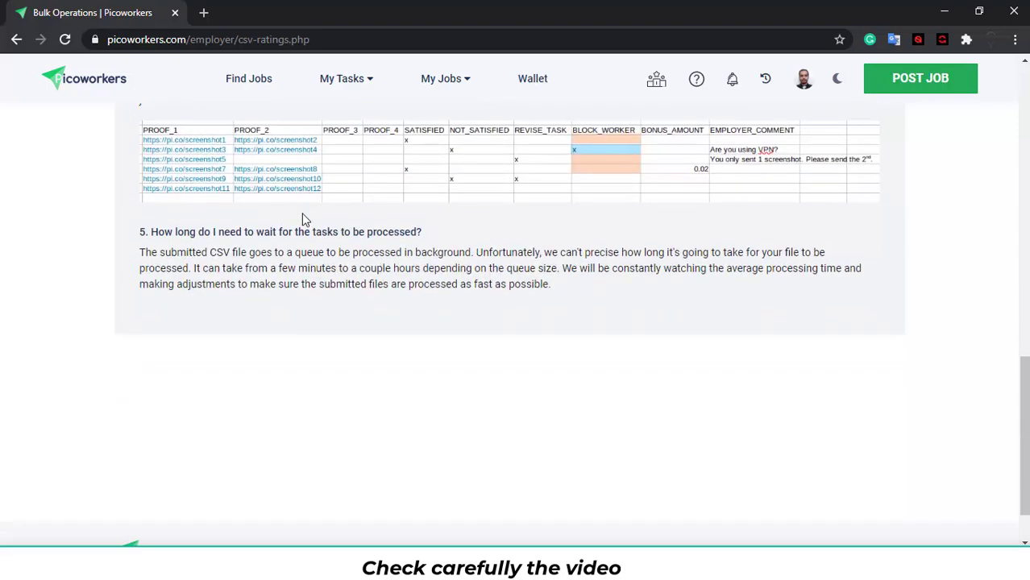
scroll(305, 219, "up", 10)
scroll(305, 219, "up", 3)
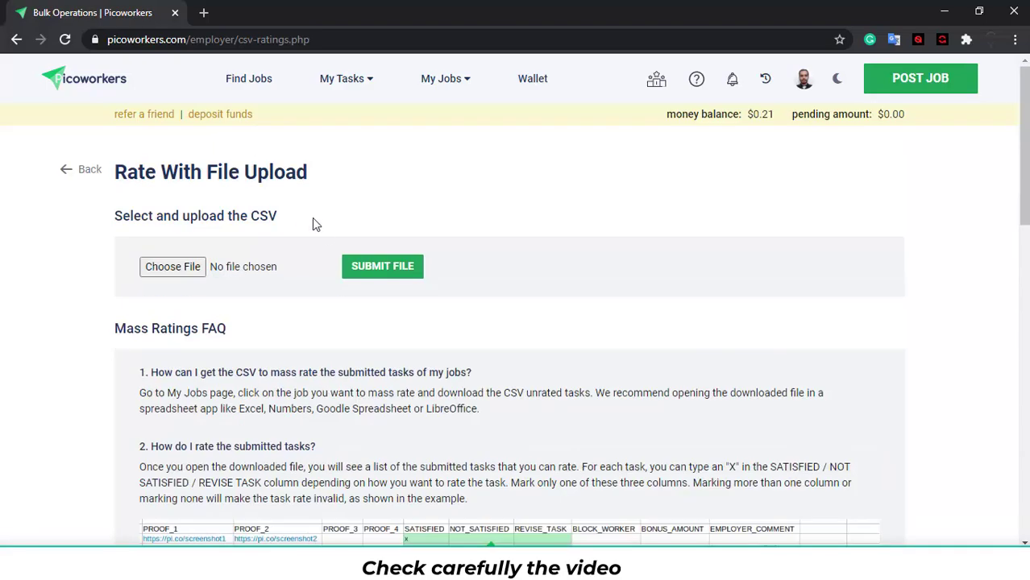
scroll(407, 274, "down", 1)
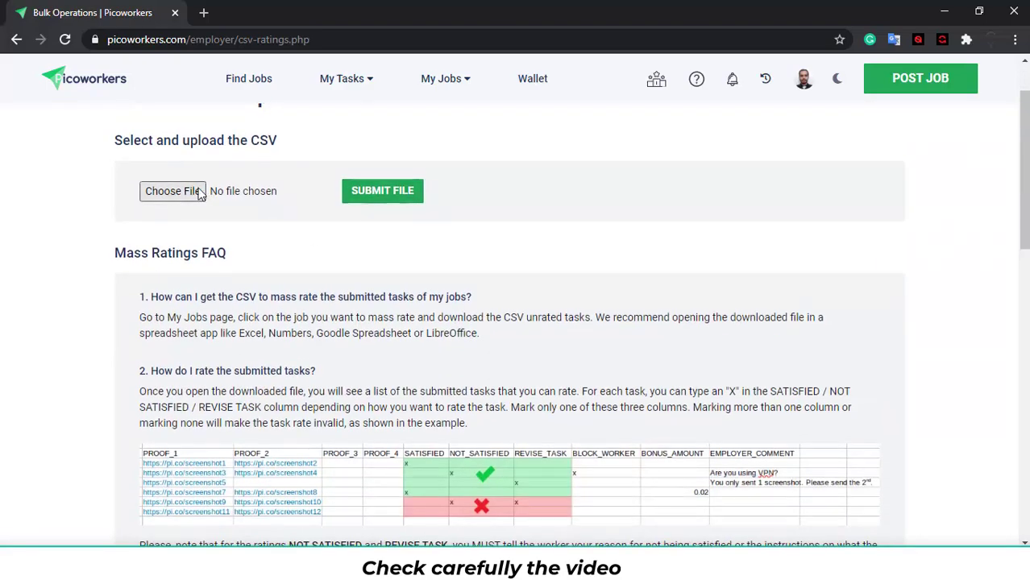
scroll(287, 257, "up", 1)
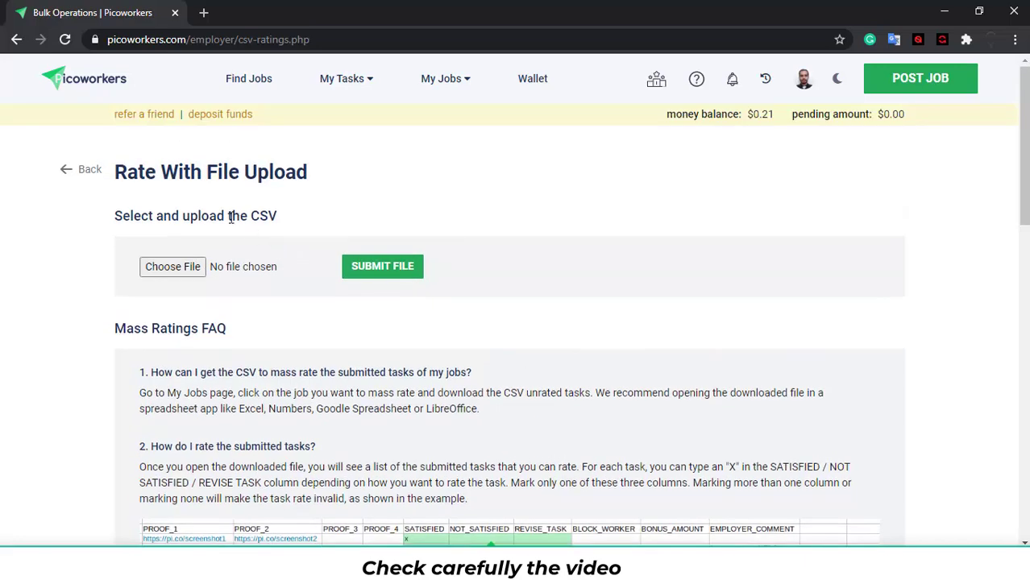
left_click(65, 171)
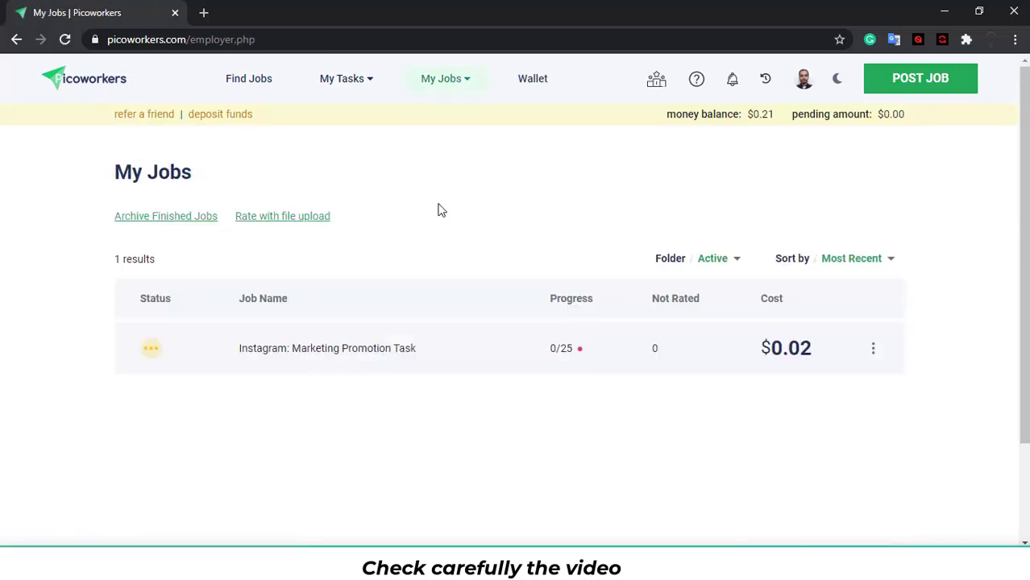
Open the Instagram: Marketing Promotion Task campaign details and scroll through its settings and charts.
left_click(428, 351)
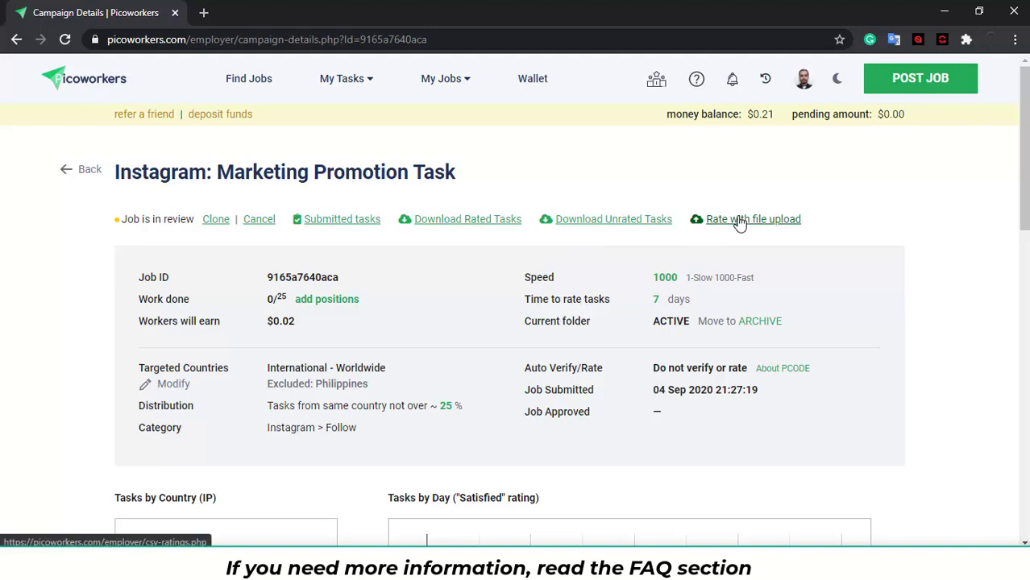
scroll(518, 303, "down", 3)
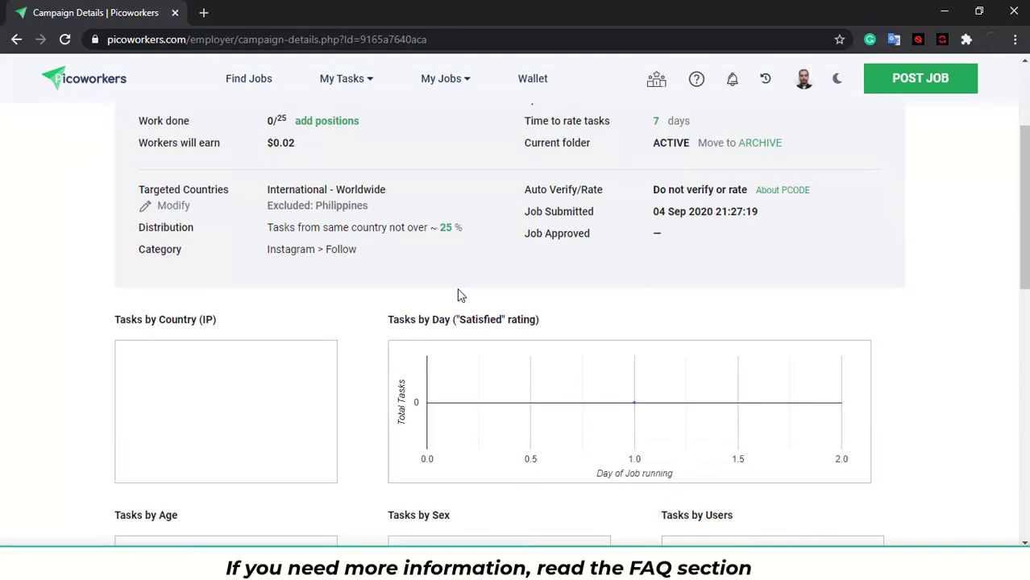
scroll(457, 291, "down", 5)
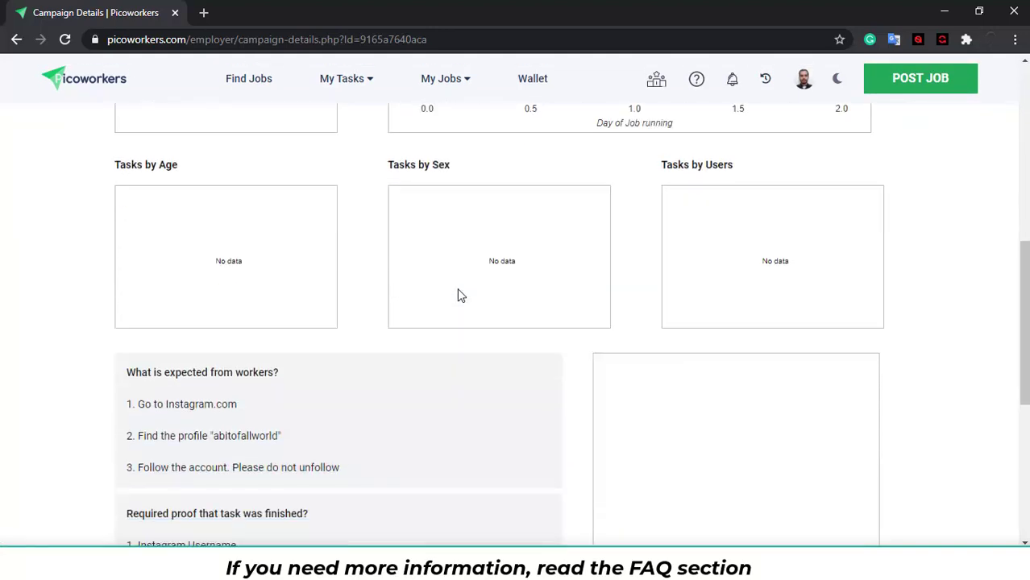
scroll(457, 295, "down", 2)
scroll(380, 274, "down", 2)
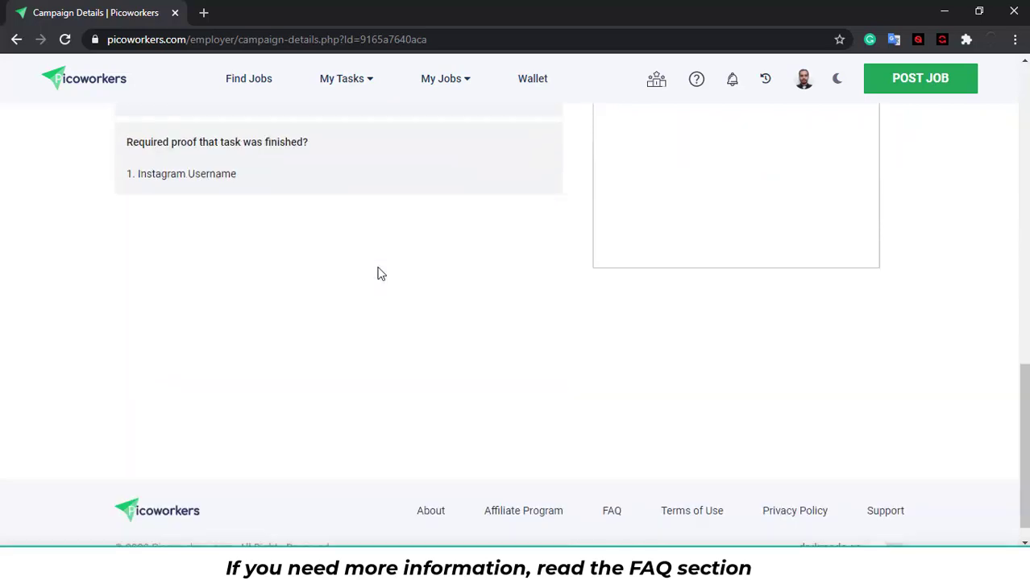
scroll(381, 274, "up", 12)
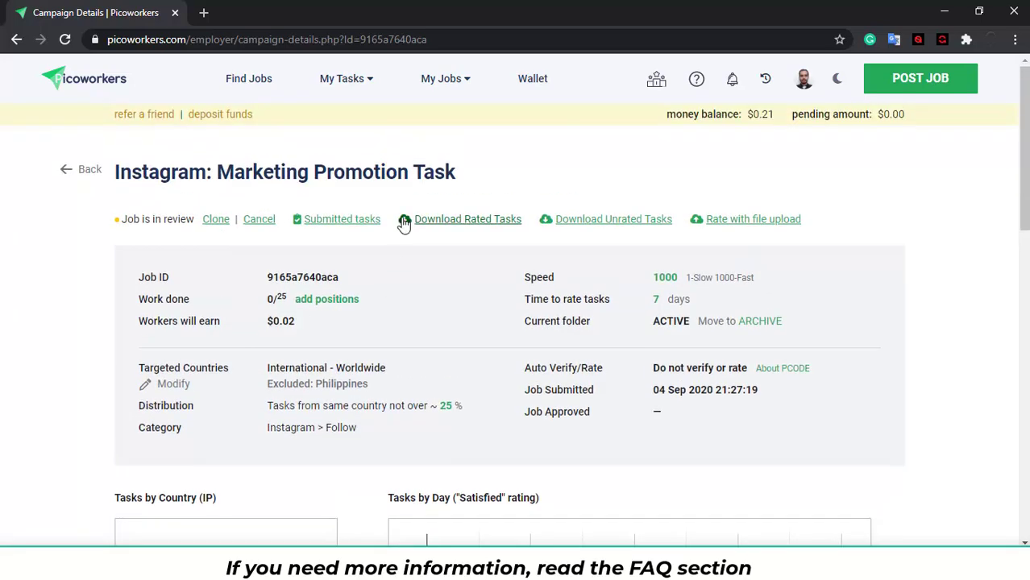
Go to Find Jobs to see the 480 available jobs sorted by Most Recent.
left_click(245, 95)
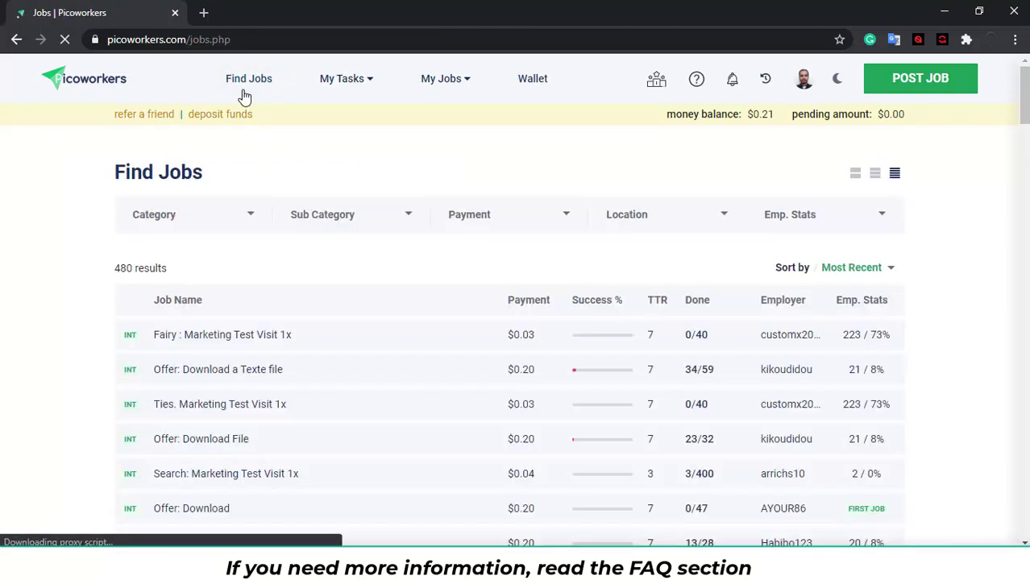
scroll(529, 207, "down", 1)
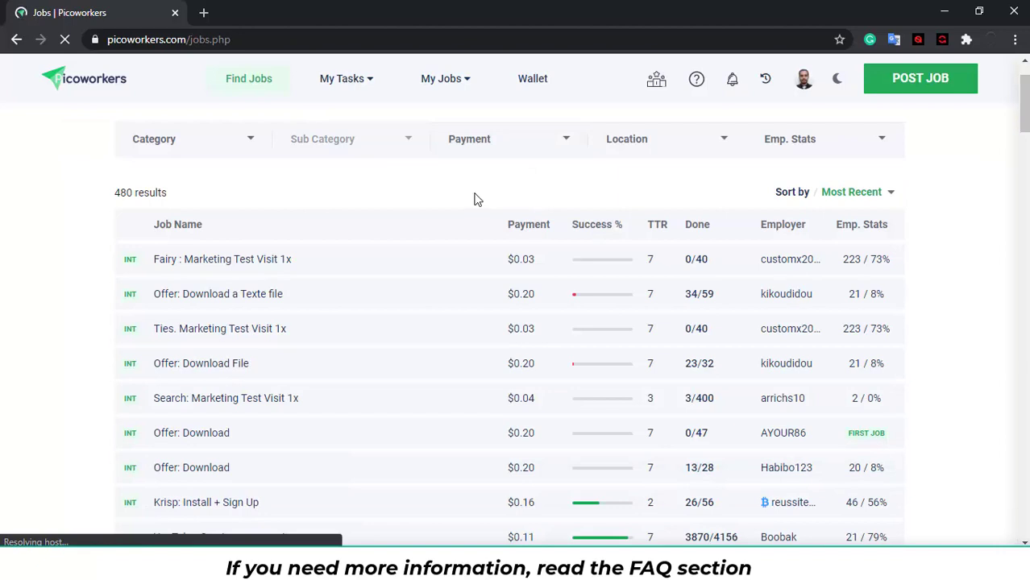
scroll(457, 192, "up", 1)
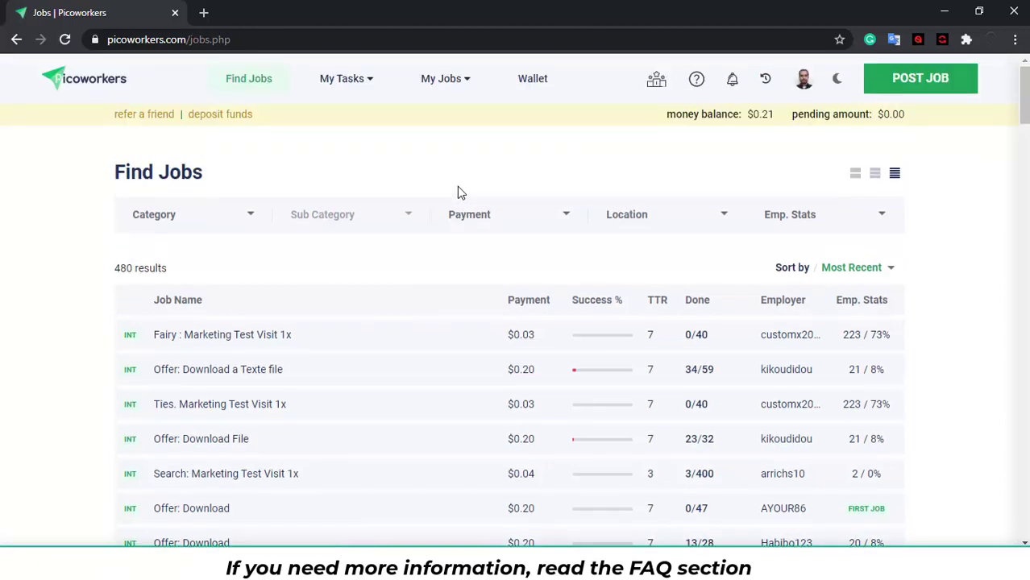